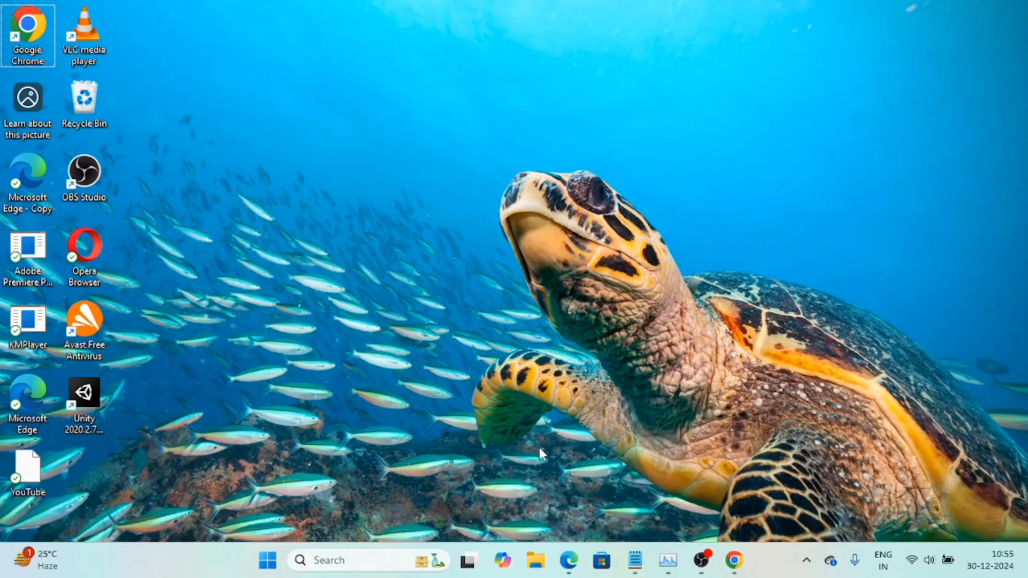
Check the free space of the C: and D: drives under This PC in File Explorer, and close the window.
{"action": "left_click", "coordinate": [535, 559]}
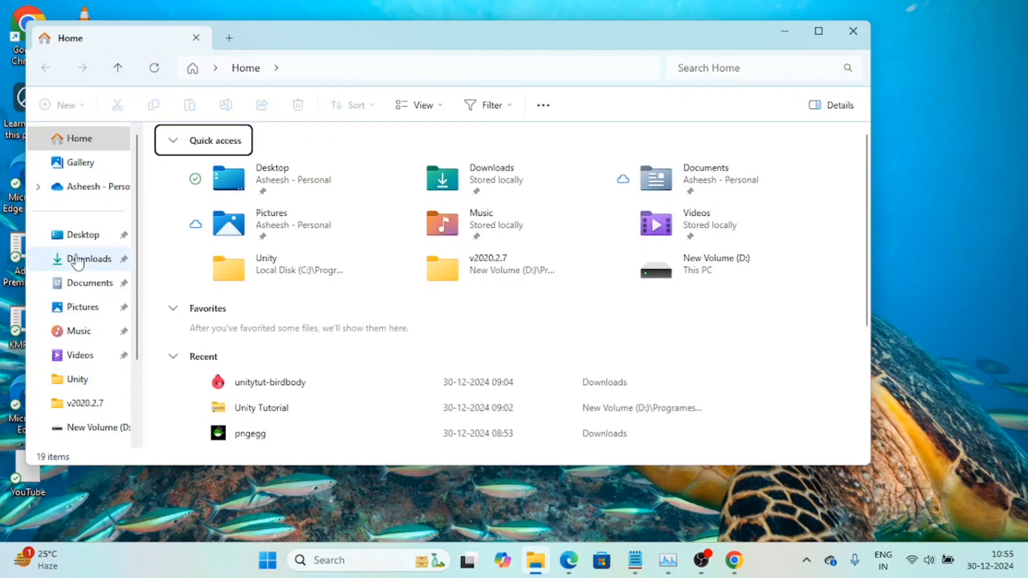
{"action": "scroll", "coordinate": [95, 429], "scroll_direction": "down", "scroll_amount": 3}
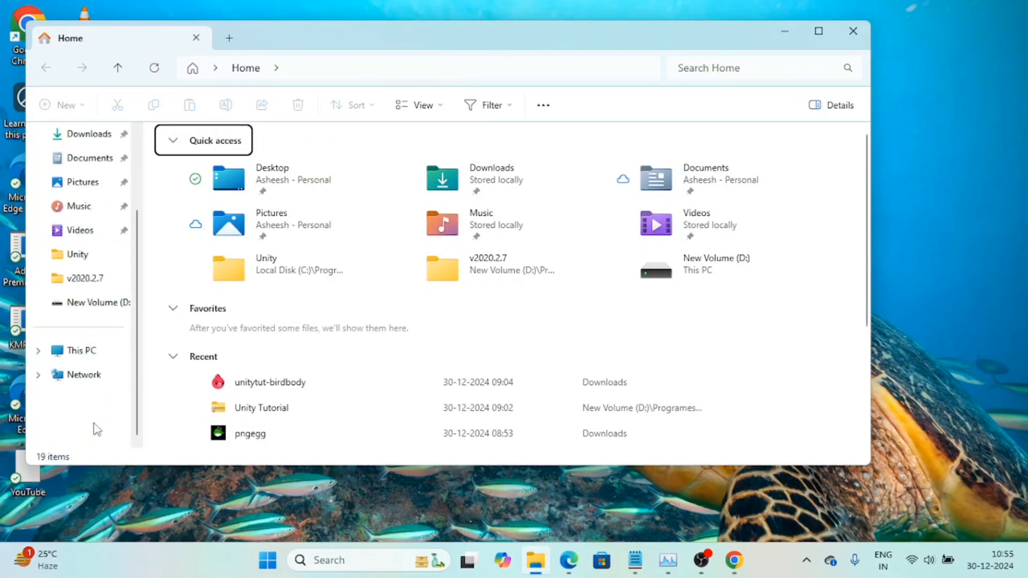
{"action": "left_click", "coordinate": [95, 354]}
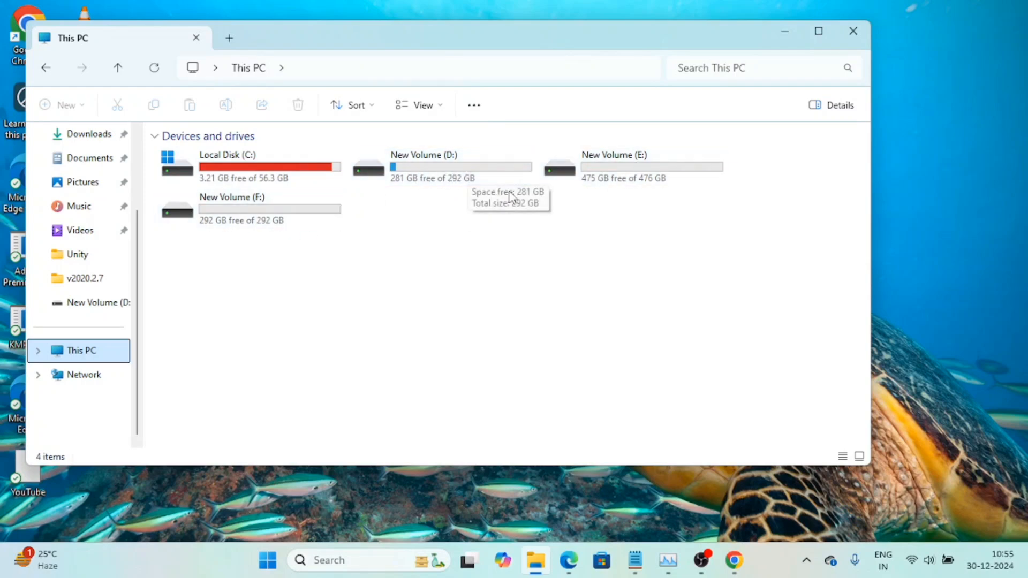
{"action": "left_click", "coordinate": [482, 179]}
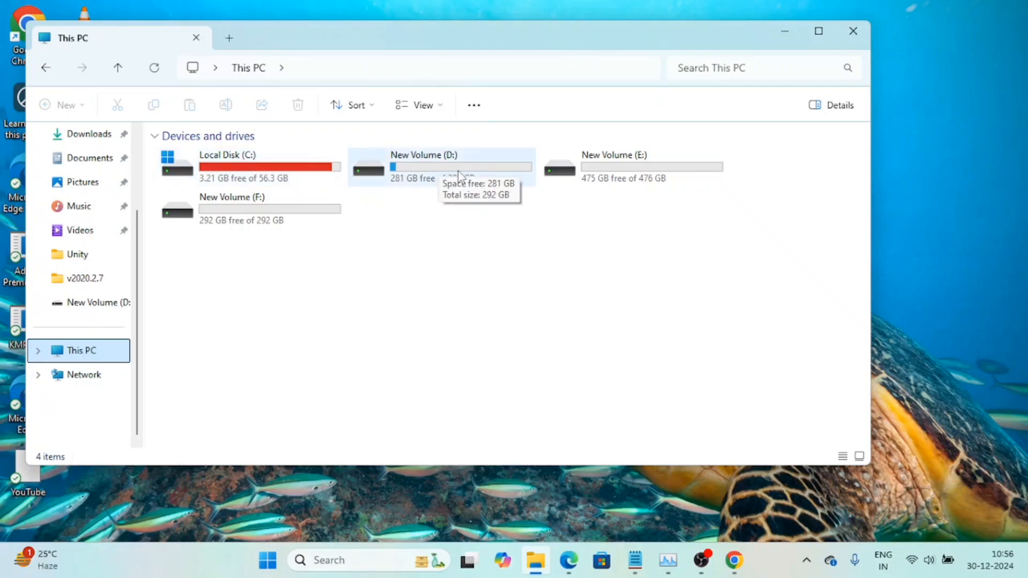
{"action": "left_click", "coordinate": [283, 169]}
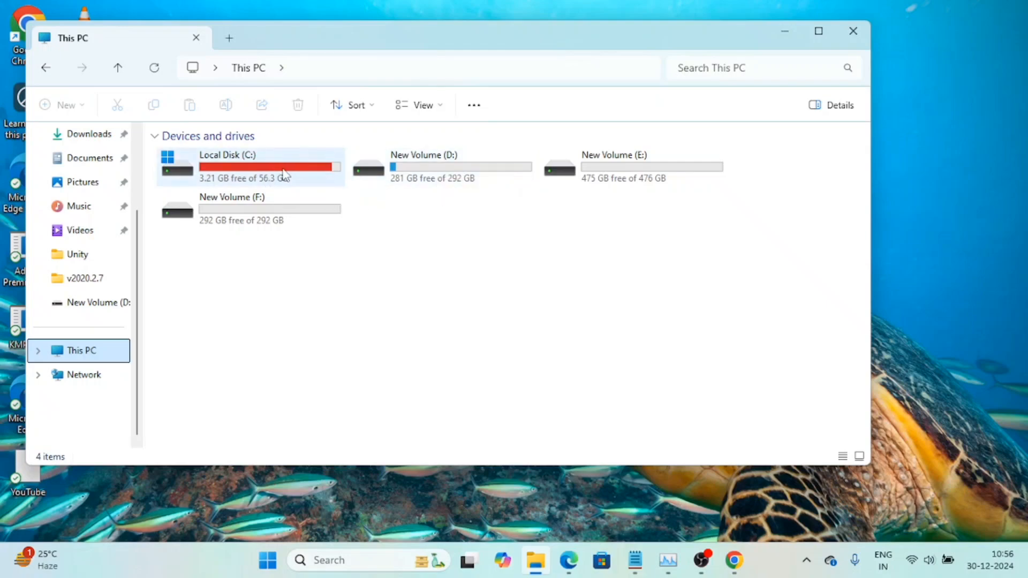
{"action": "left_click", "coordinate": [576, 199]}
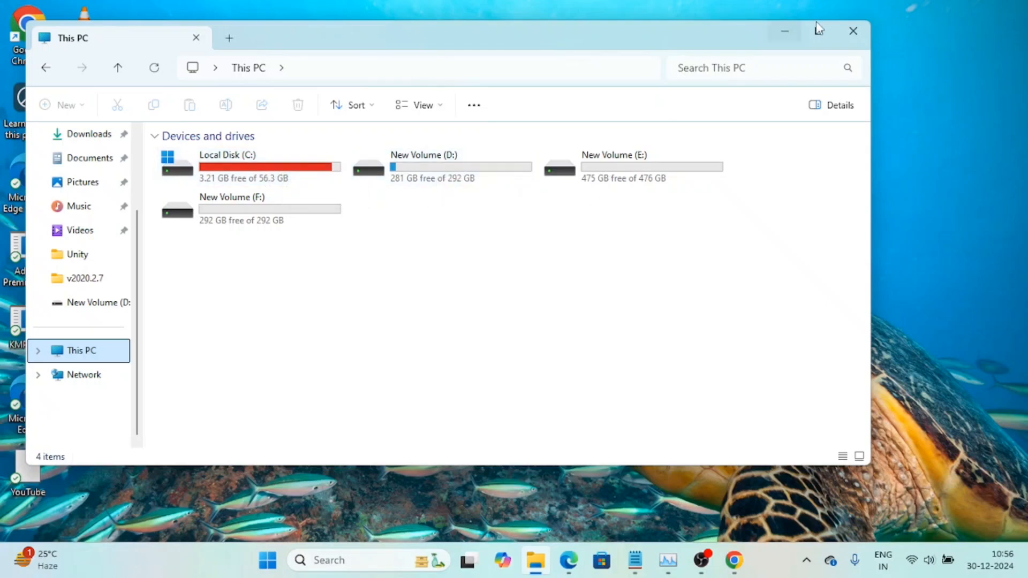
{"action": "left_click", "coordinate": [851, 33]}
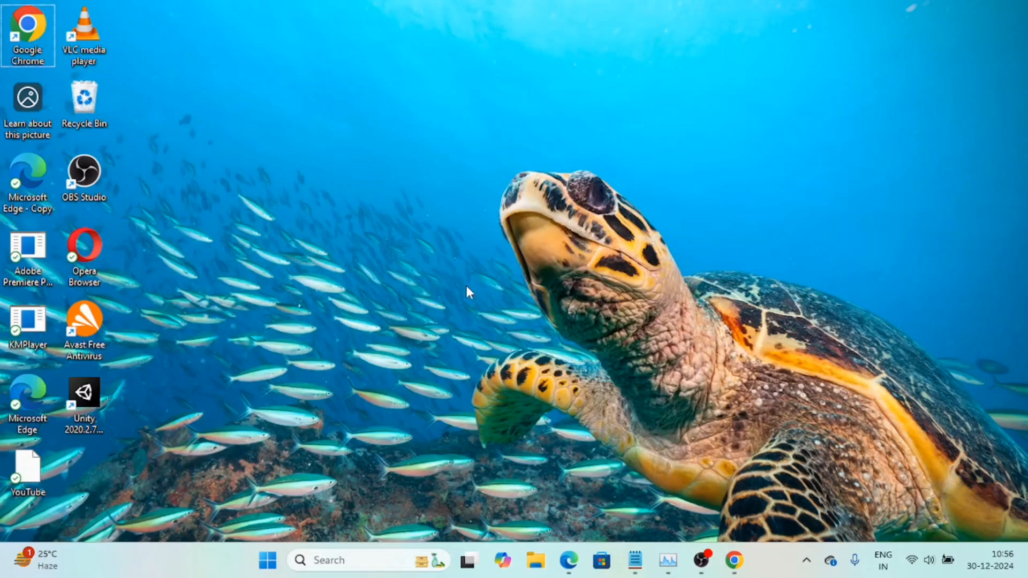
Reopen File Explorer at This PC and launch Computer Management through the Manage command of This PC.
{"action": "key", "text": "super"}
{"action": "key", "text": "super+e"}
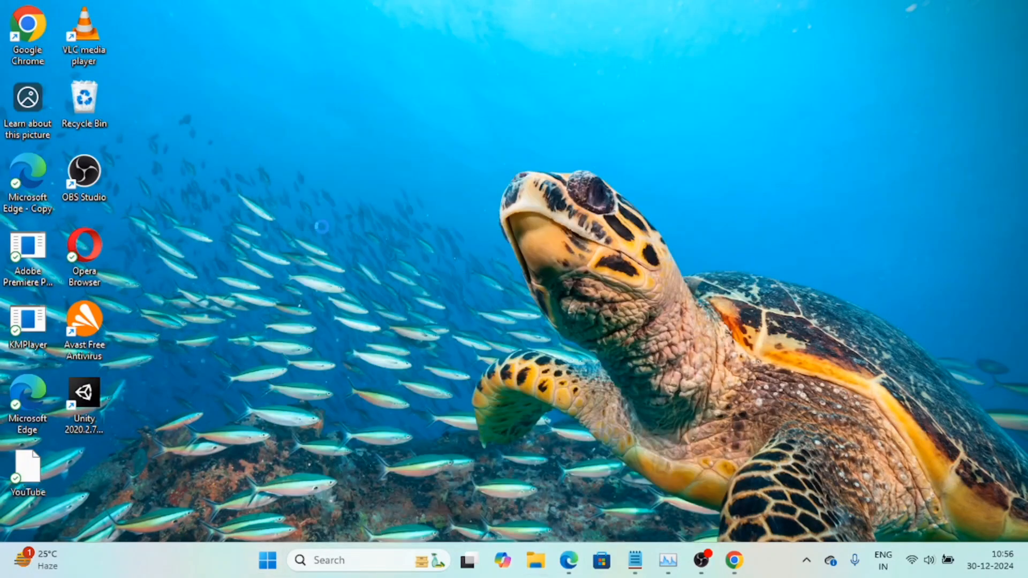
{"action": "scroll", "coordinate": [81, 404], "scroll_direction": "down", "scroll_amount": 3}
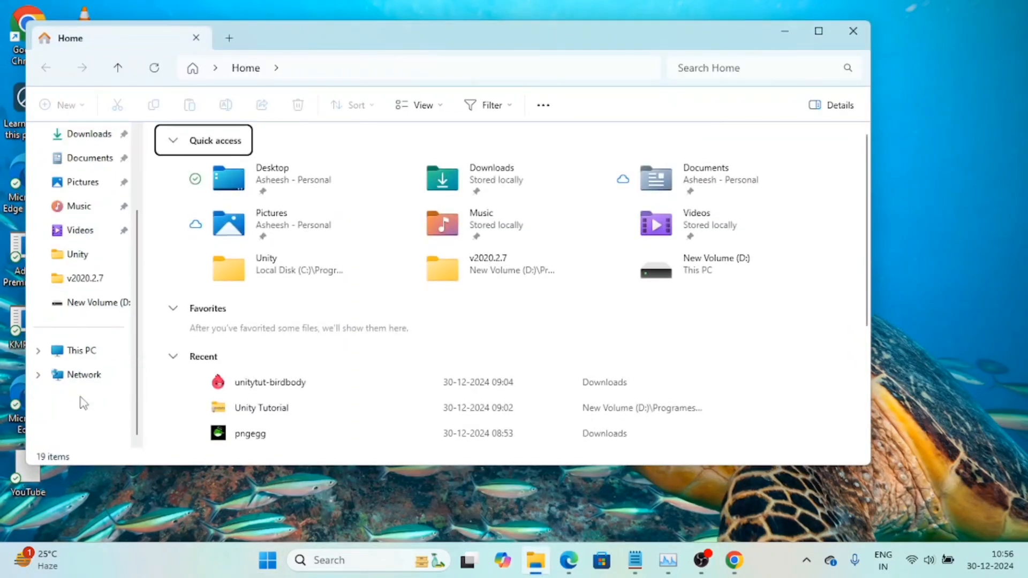
{"action": "left_click", "coordinate": [91, 357]}
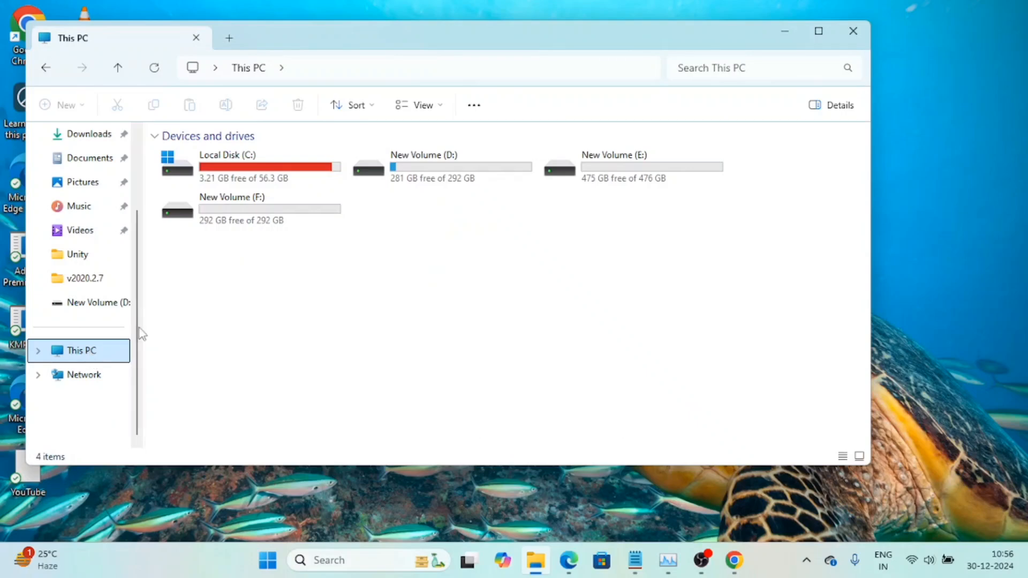
{"action": "right_click", "coordinate": [83, 355]}
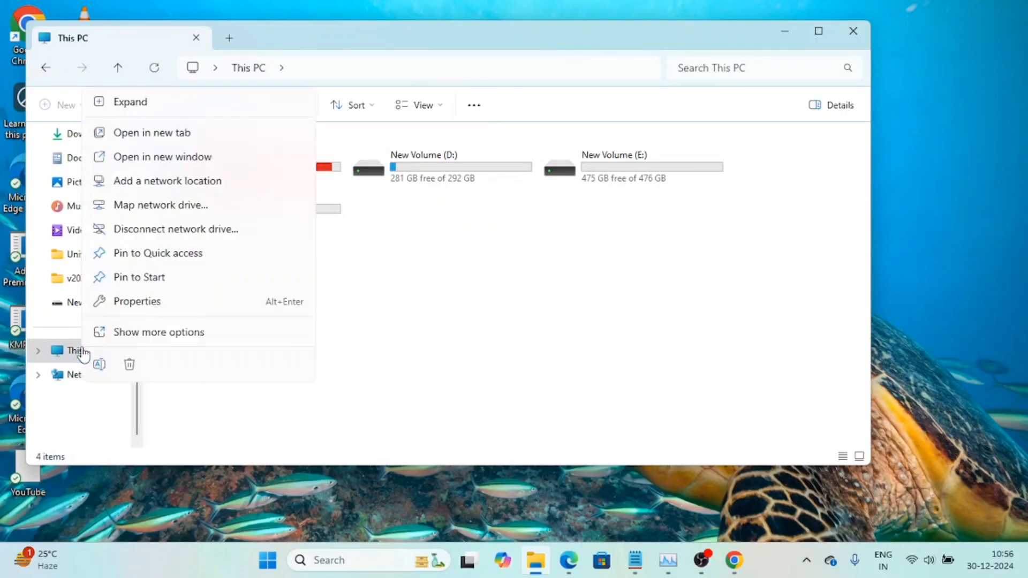
{"action": "left_click", "coordinate": [147, 340]}
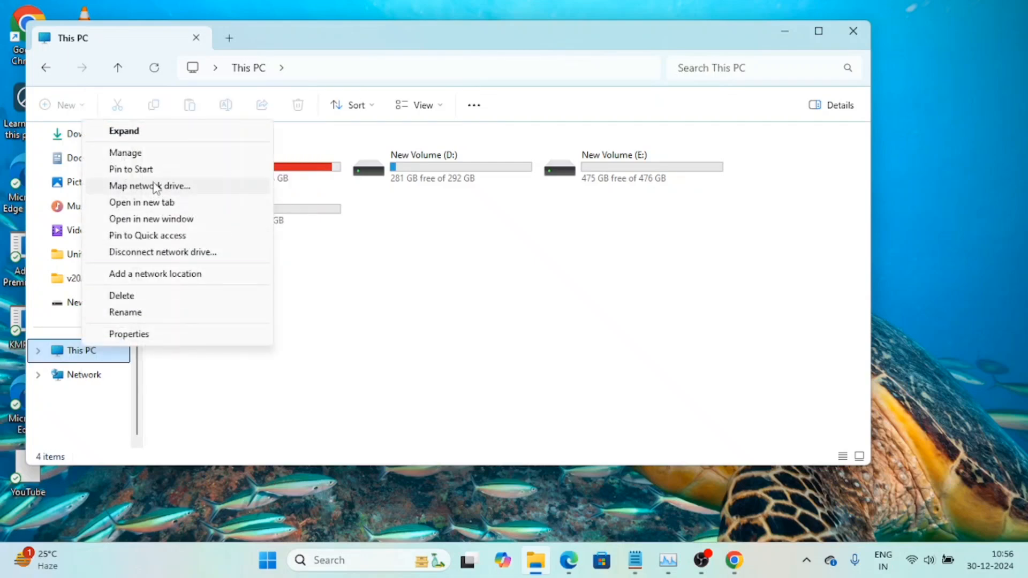
{"action": "left_click", "coordinate": [138, 159]}
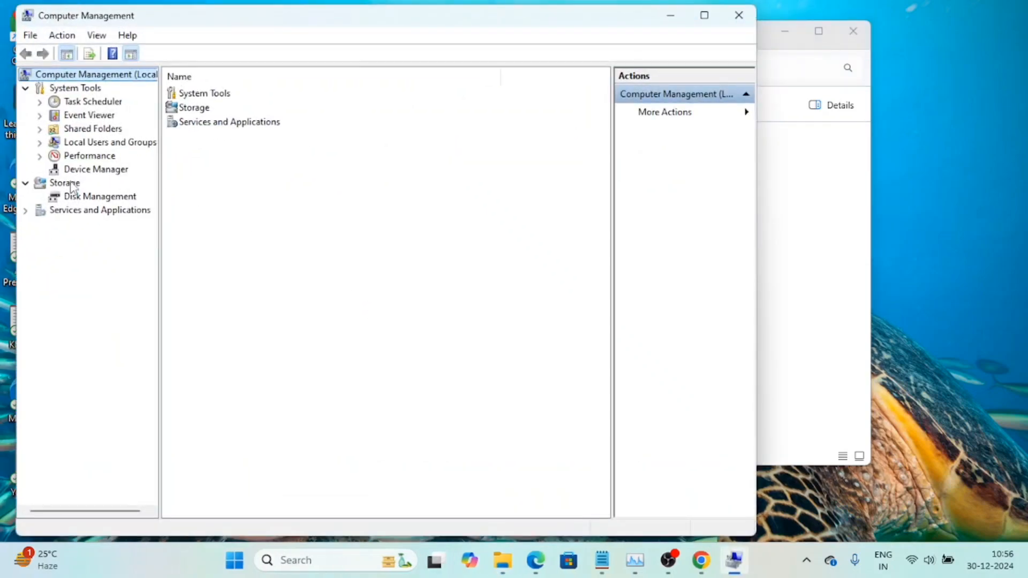
Open Disk Management and inspect the C: and D: partitions and the 235.83 GB unallocated space between them on Disk 0.
{"action": "left_click", "coordinate": [83, 171]}
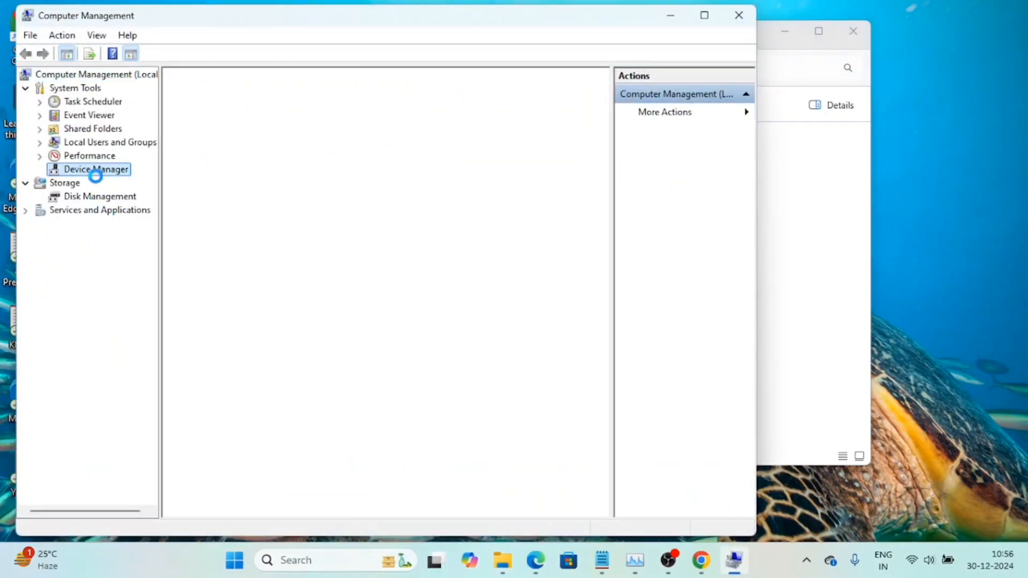
{"action": "left_click", "coordinate": [86, 197]}
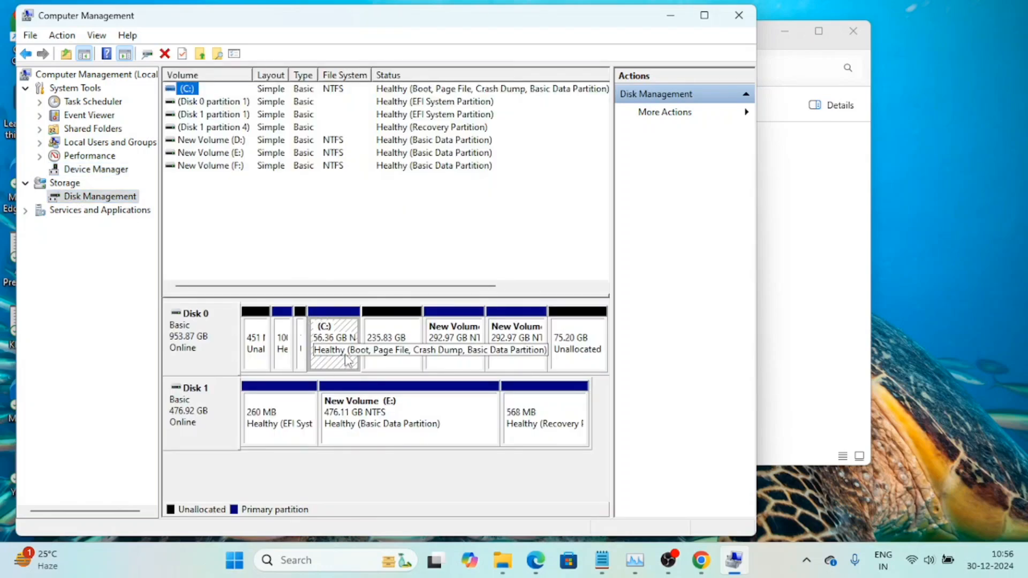
{"action": "left_click", "coordinate": [335, 341]}
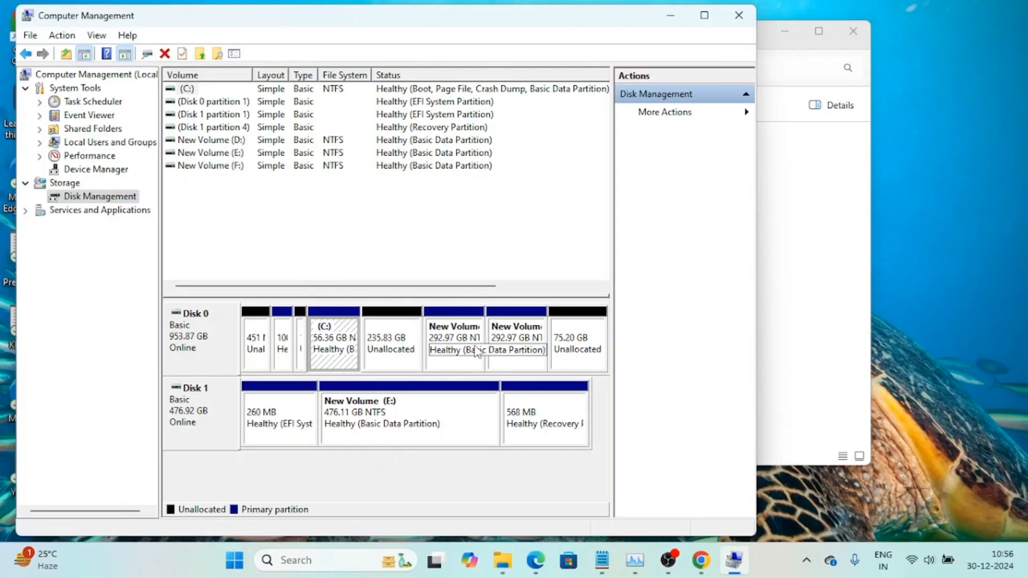
{"action": "left_click", "coordinate": [454, 345]}
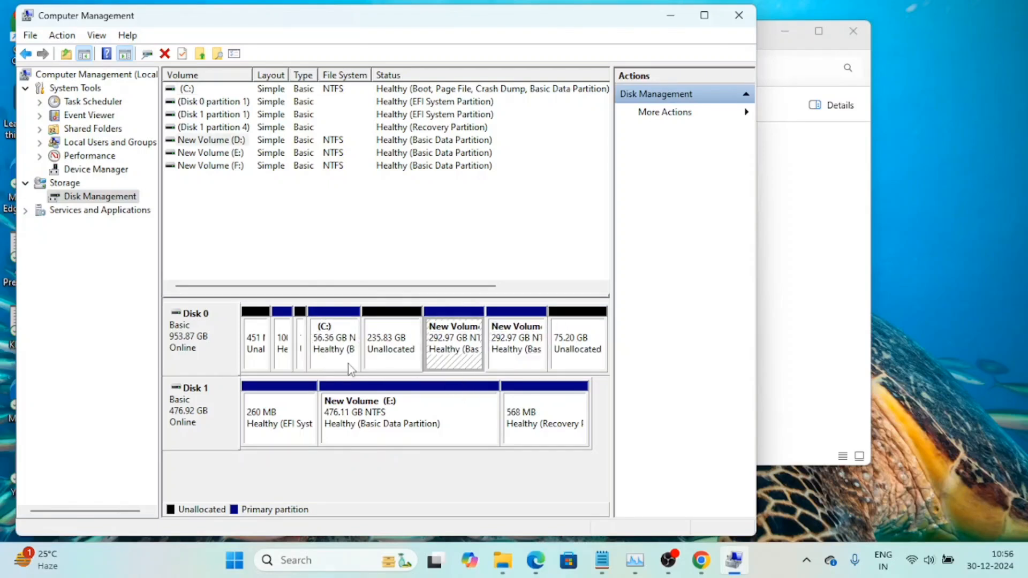
{"action": "left_click", "coordinate": [389, 348]}
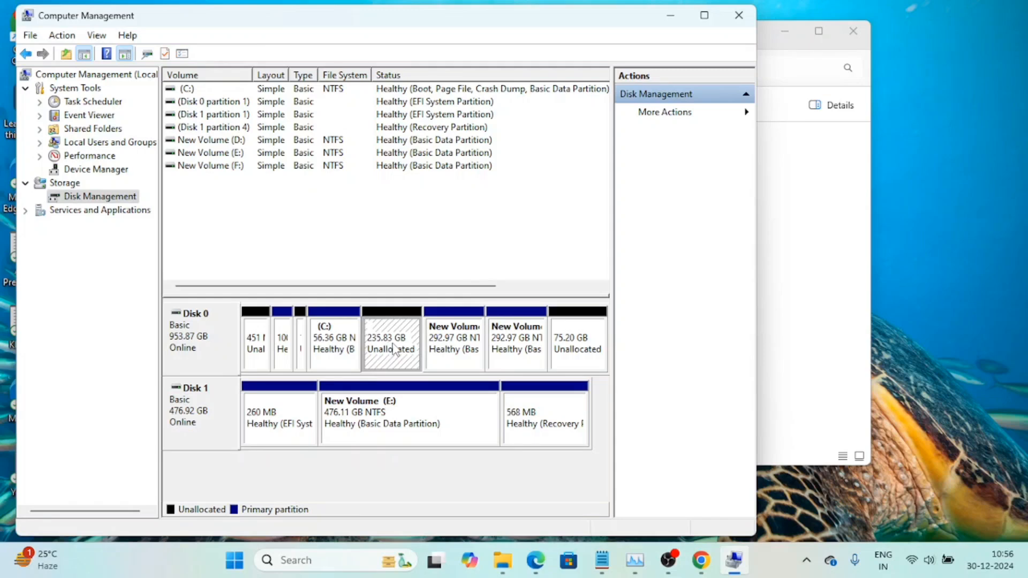
{"action": "right_click", "coordinate": [345, 354]}
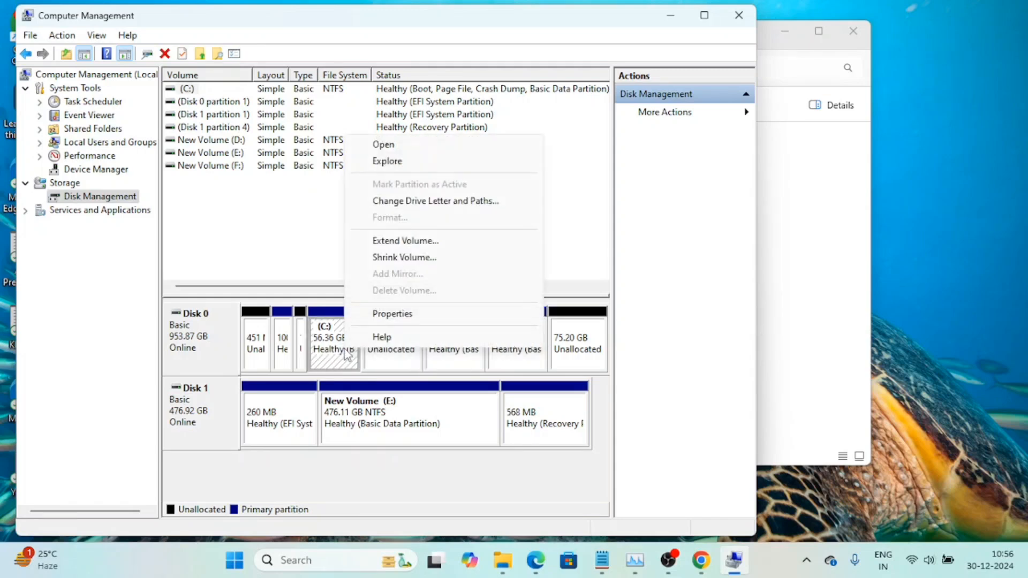
{"action": "left_click", "coordinate": [385, 246]}
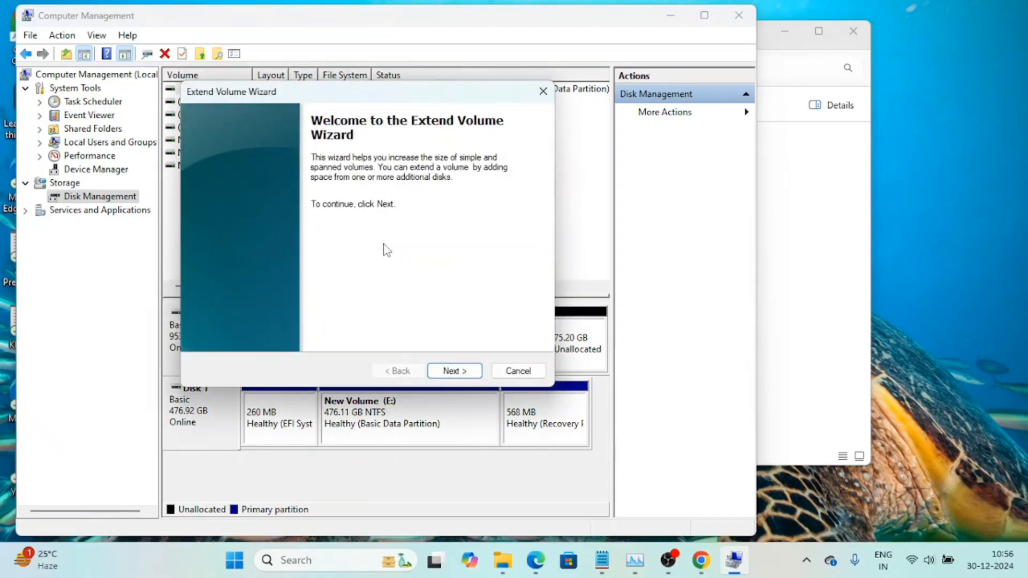
{"action": "left_click", "coordinate": [517, 371]}
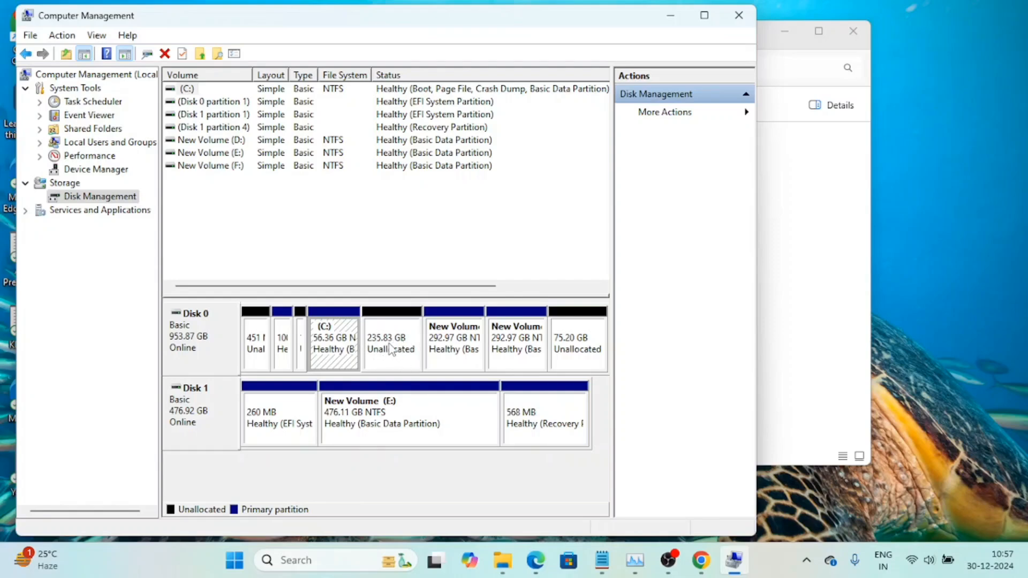
Extend the C: volume with the adjacent unallocated space on Disk 0, using the full 241484 MB.
{"action": "right_click", "coordinate": [351, 353]}
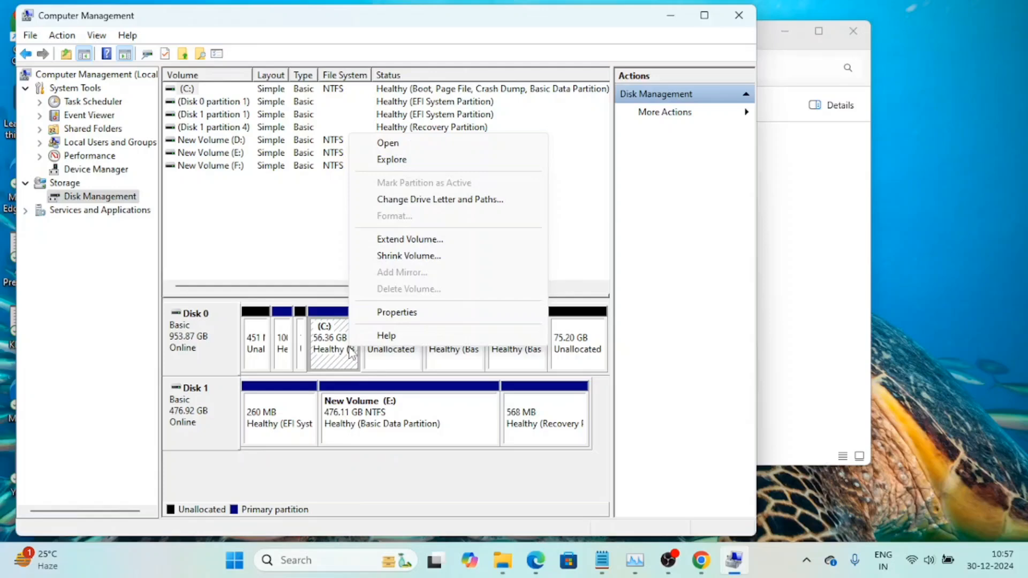
{"action": "left_click", "coordinate": [406, 243]}
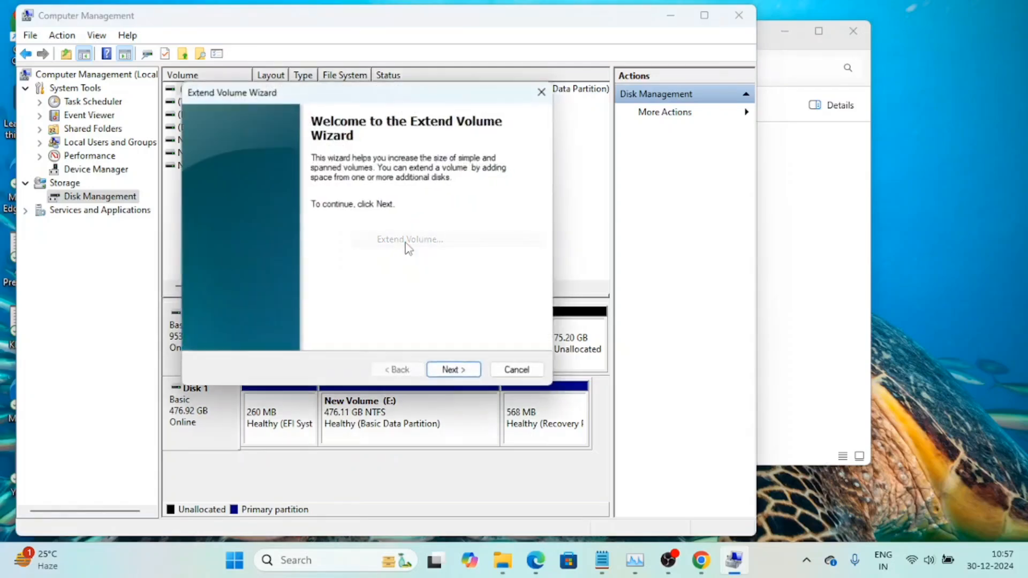
{"action": "left_click", "coordinate": [454, 369]}
{"action": "left_click", "coordinate": [455, 371]}
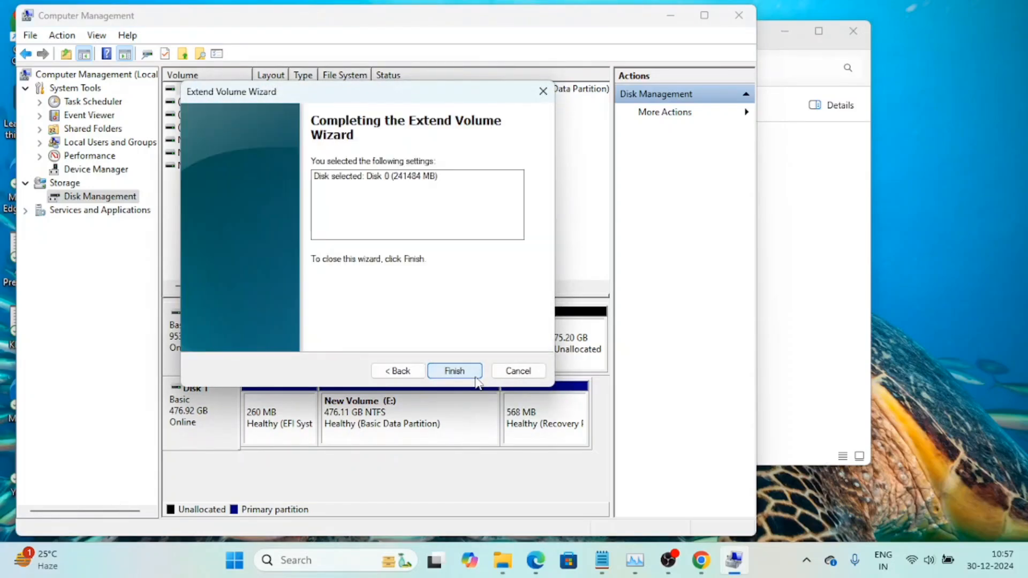
{"action": "left_click", "coordinate": [455, 370]}
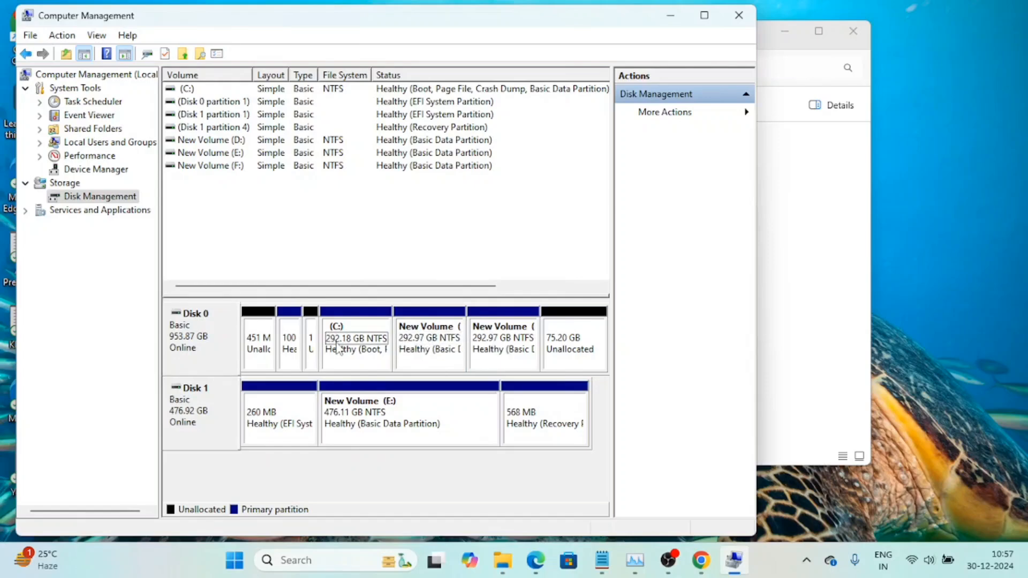
Examine whether the C:, F: and D: volumes can be extended into the 75.20 GB unallocated space on Disk 0, and minimize Computer Management.
{"action": "right_click", "coordinate": [377, 344]}
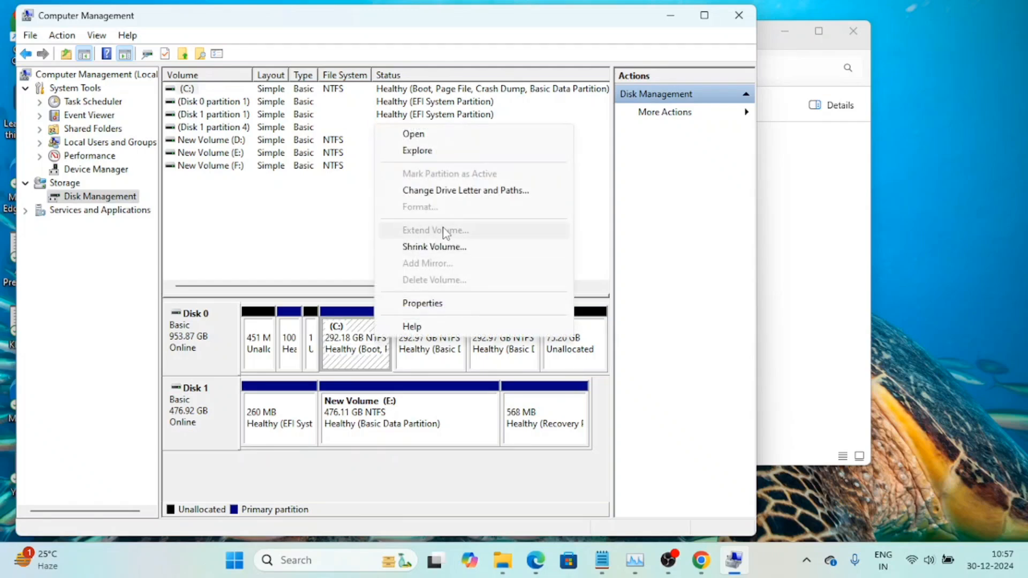
{"action": "left_click", "coordinate": [480, 396]}
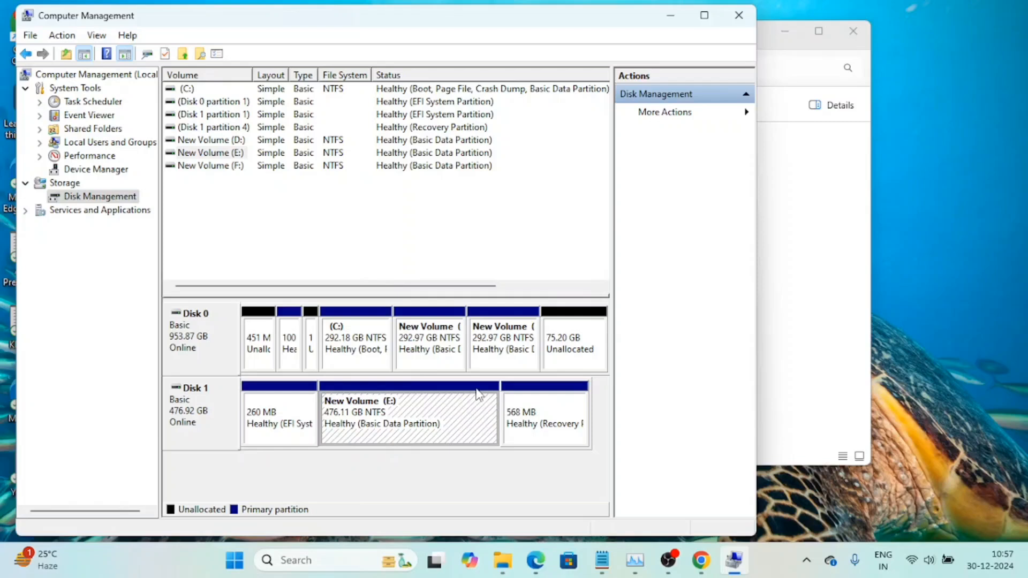
{"action": "left_click", "coordinate": [580, 356]}
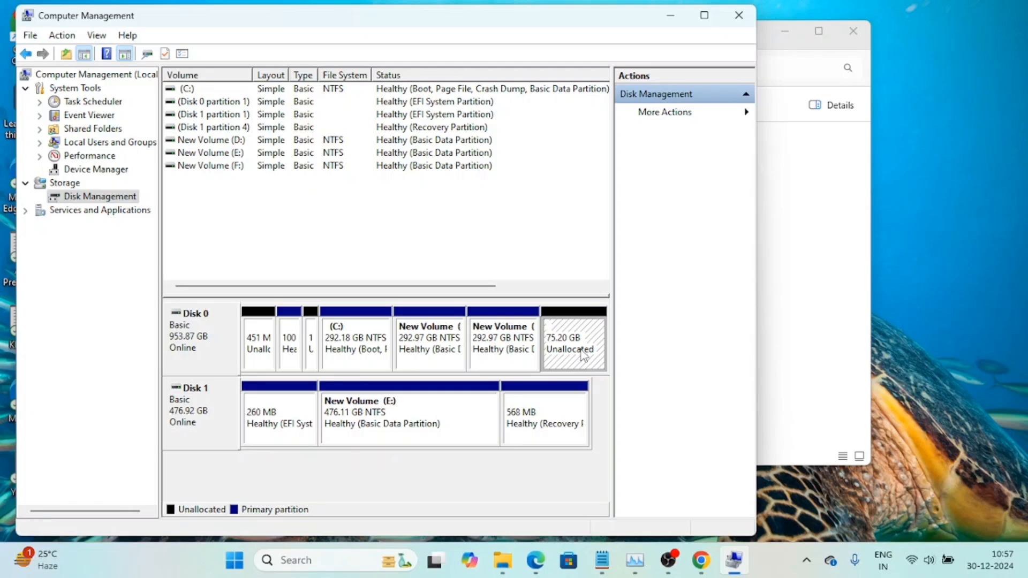
{"action": "left_click", "coordinate": [344, 354]}
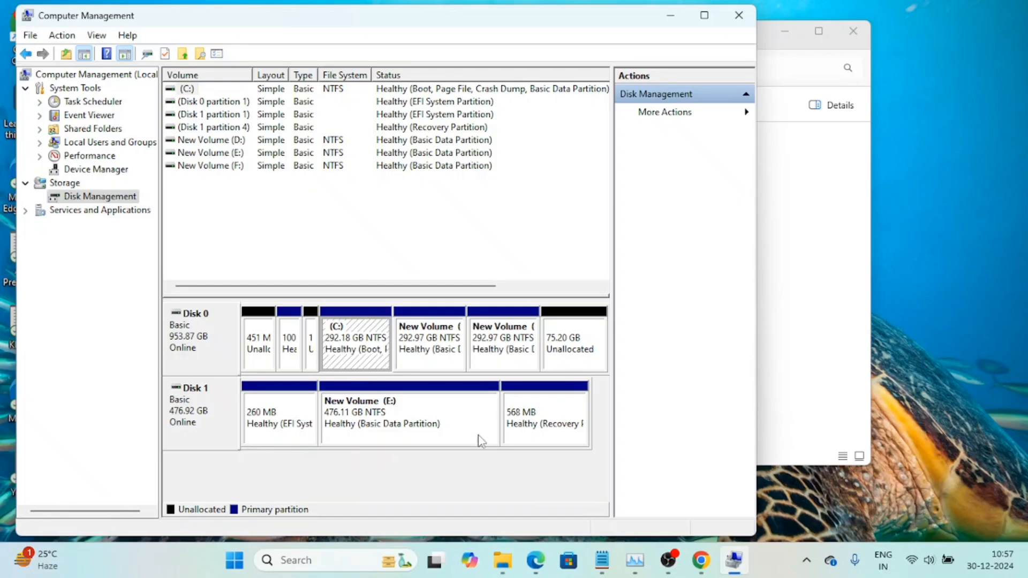
{"action": "left_click", "coordinate": [502, 353]}
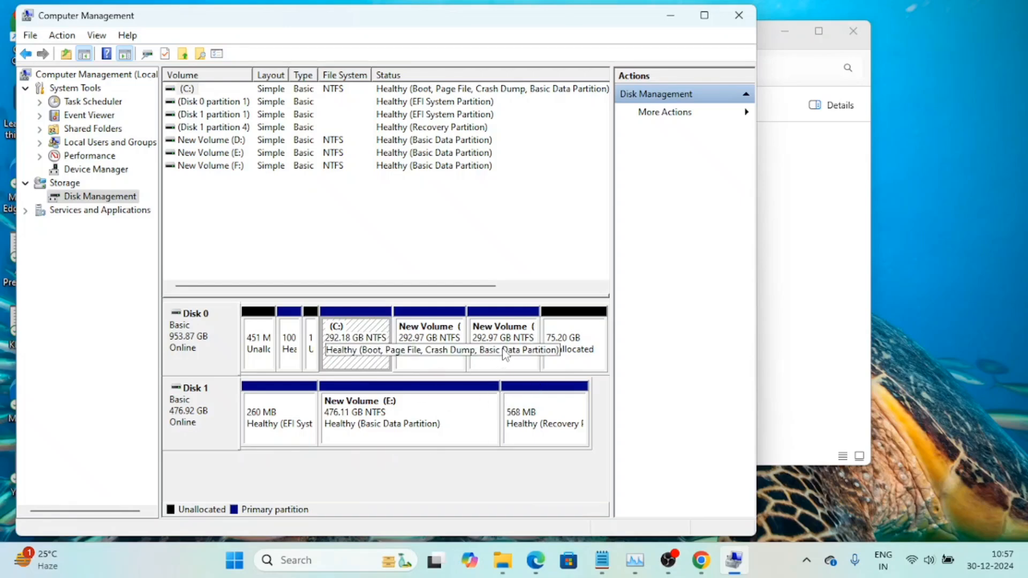
{"action": "right_click", "coordinate": [503, 352]}
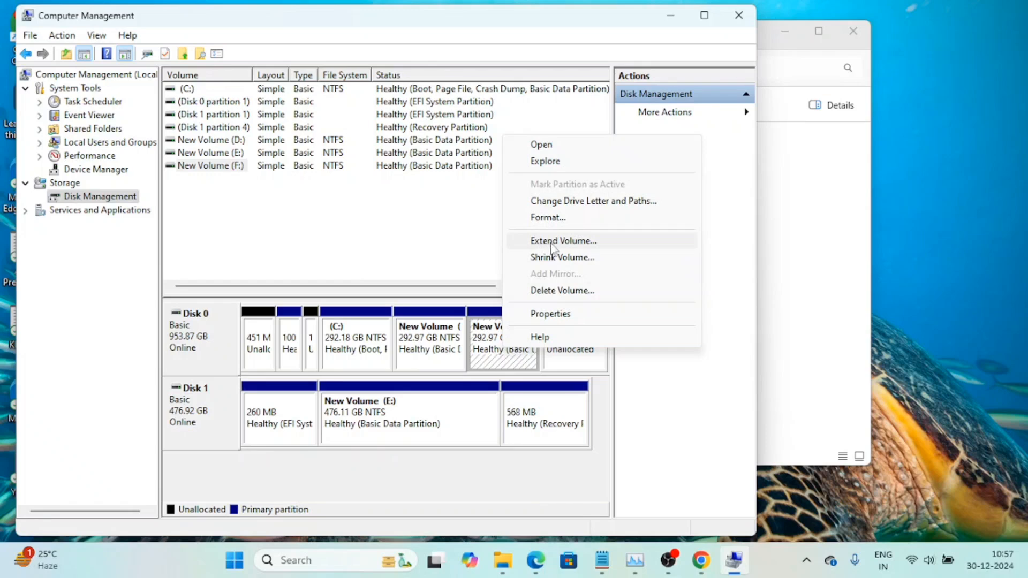
{"action": "left_click", "coordinate": [551, 372]}
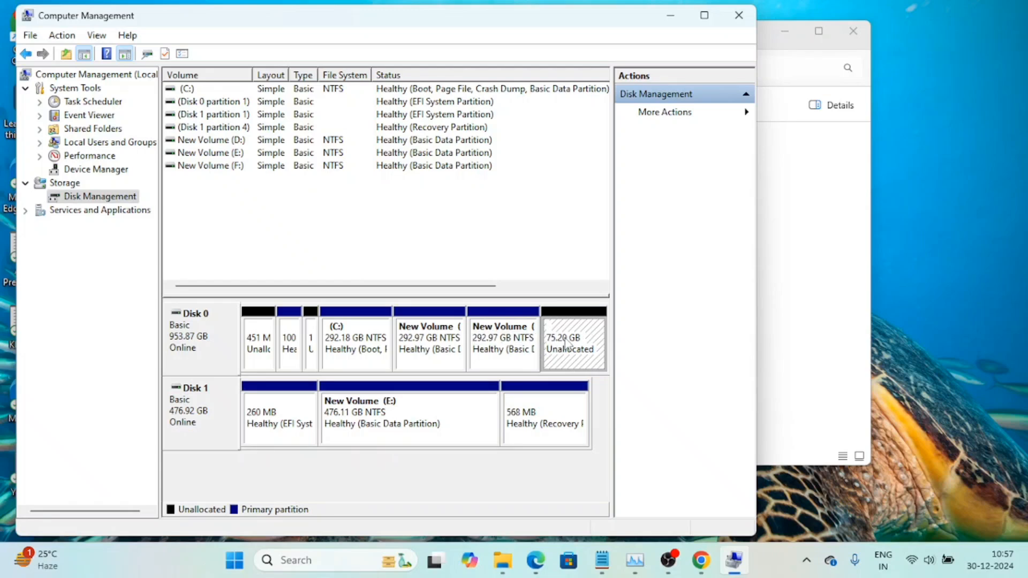
{"action": "right_click", "coordinate": [435, 354]}
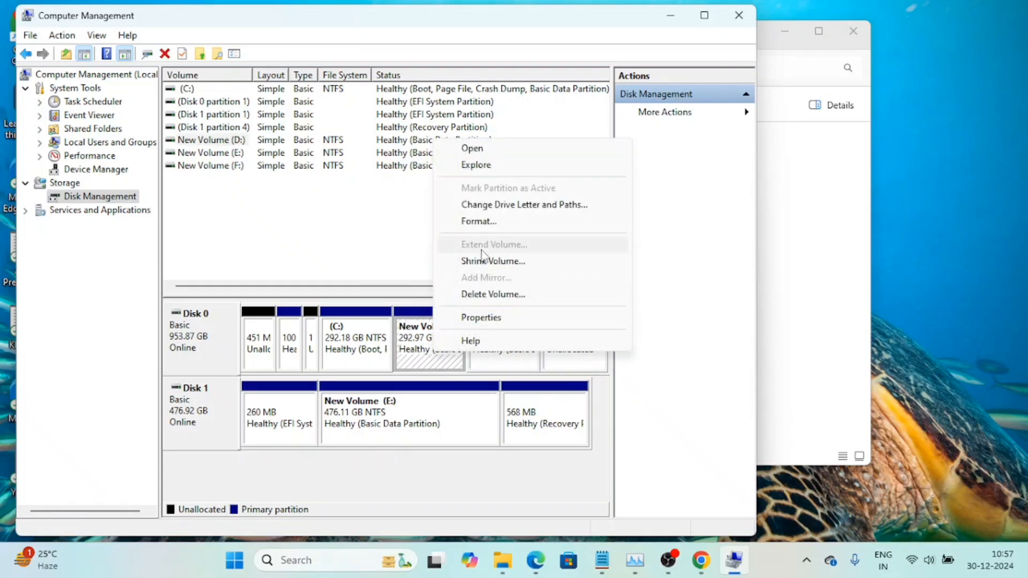
{"action": "left_click", "coordinate": [418, 351]}
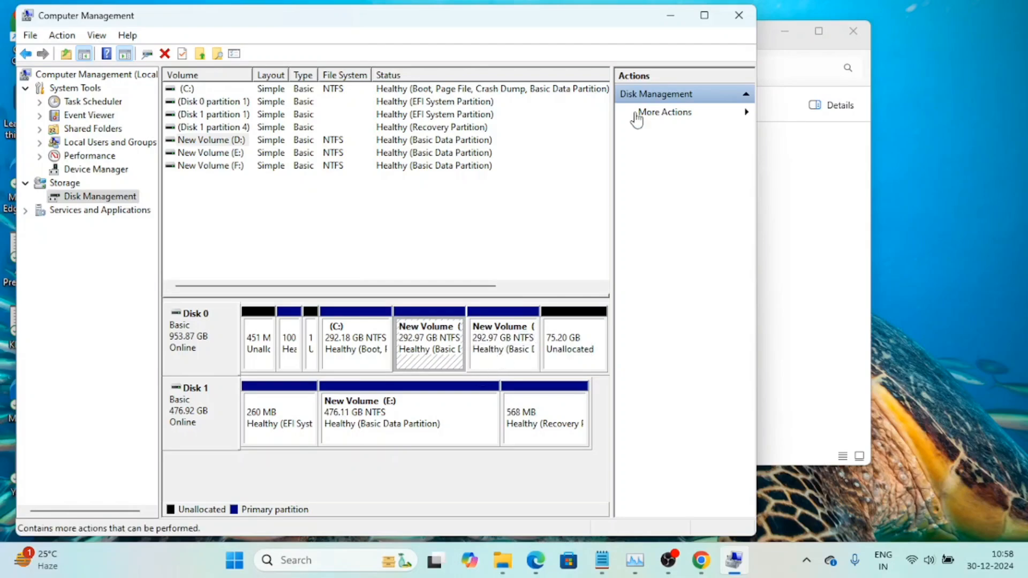
{"action": "left_click", "coordinate": [670, 16]}
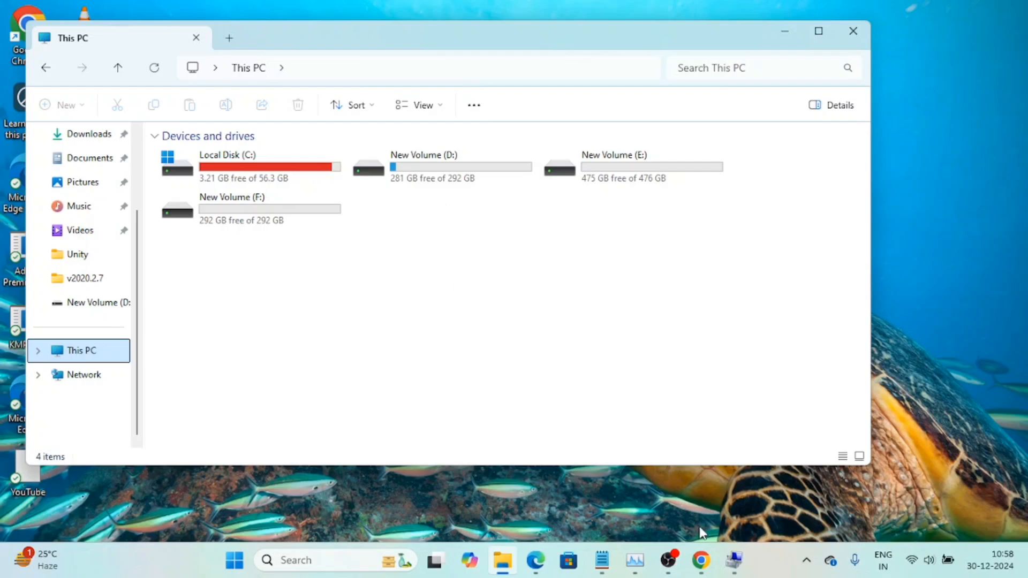
Open Command Prompt as administrator and start the diskpart utility.
{"action": "key", "text": "super"}
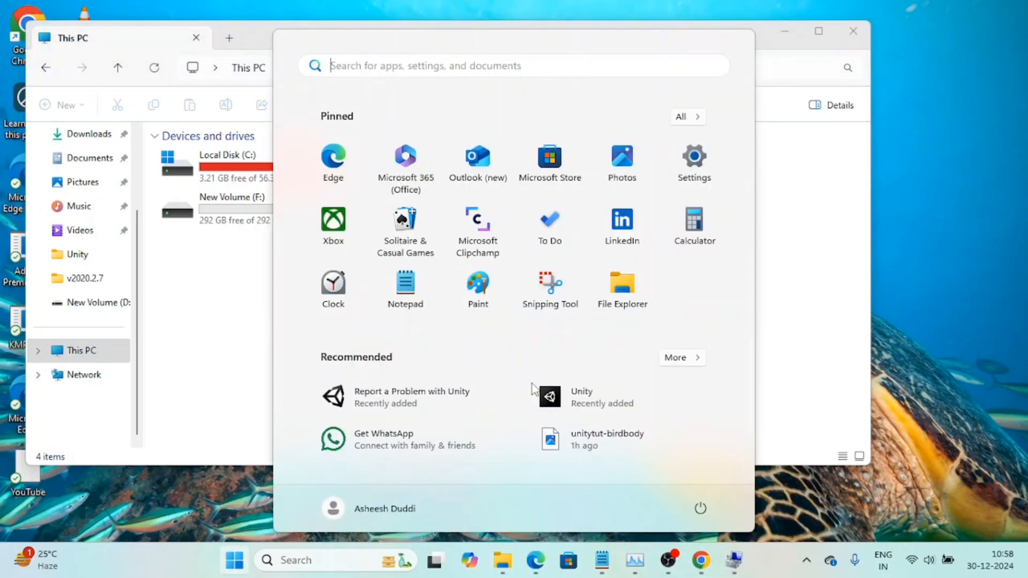
{"action": "type", "text": "cmd"}
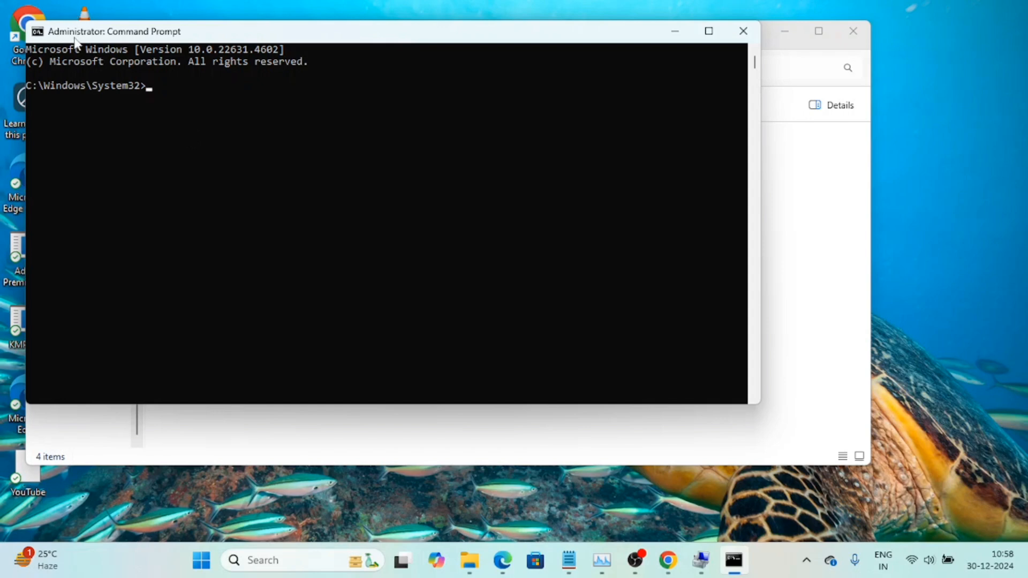
{"action": "left_click", "coordinate": [183, 136]}
{"action": "type", "text": "diskpart"}
{"action": "key", "text": "Return"}
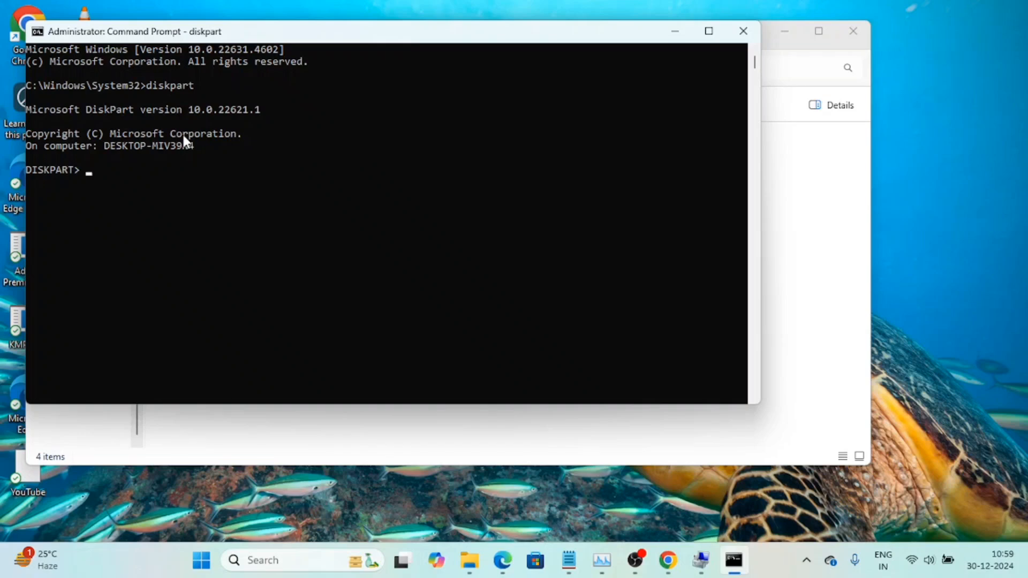
Display all disks with the DiskPart command "list disk", correcting the missing space in the command.
{"action": "type", "text": "lst"}
{"action": "key", "text": "BackSpace"}
{"action": "key", "text": "BackSpace"}
{"action": "type", "text": "istdisk"}
{"action": "key", "text": "Return"}
{"action": "key", "text": "Up"}
{"action": "key", "text": "Left"}
{"action": "key", "text": "Left"}
{"action": "key", "text": "Left"}
{"action": "key", "text": "Left"}
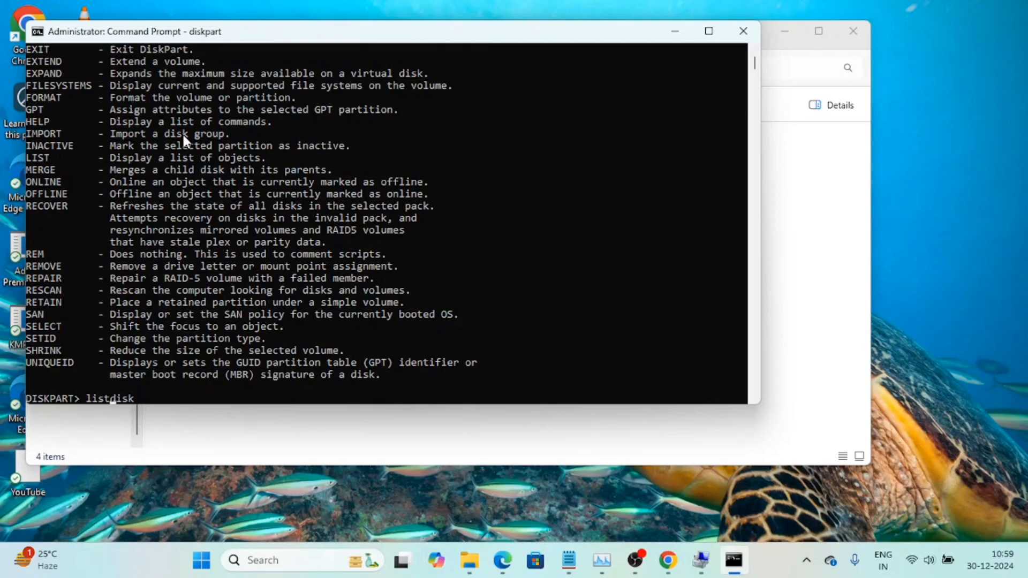
{"action": "key", "text": "Return"}
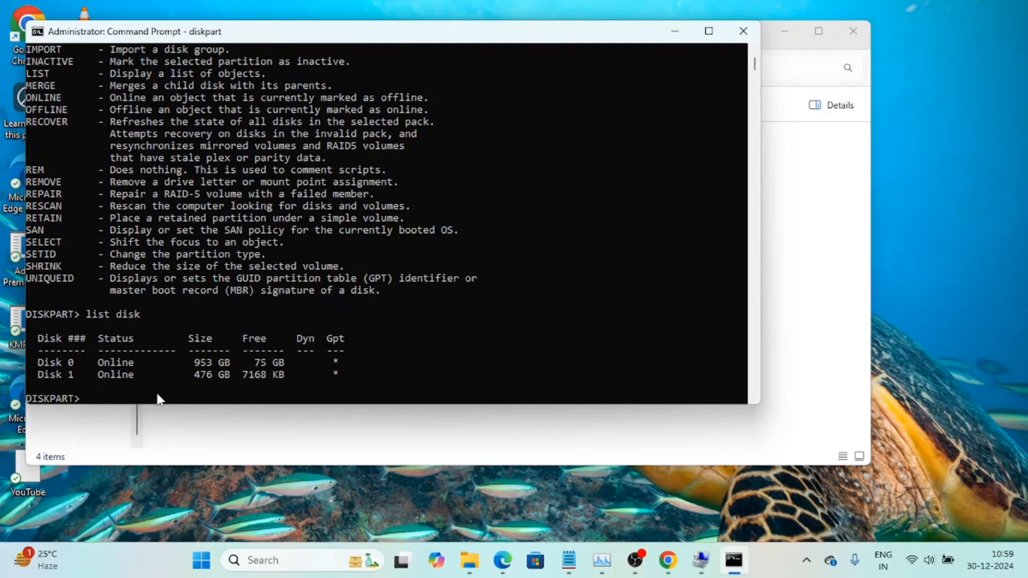
Minimize Command Prompt, inspect the E:, D: and F: drives, and reload This PC to check the C: drive's capacity.
{"action": "left_click", "coordinate": [674, 31]}
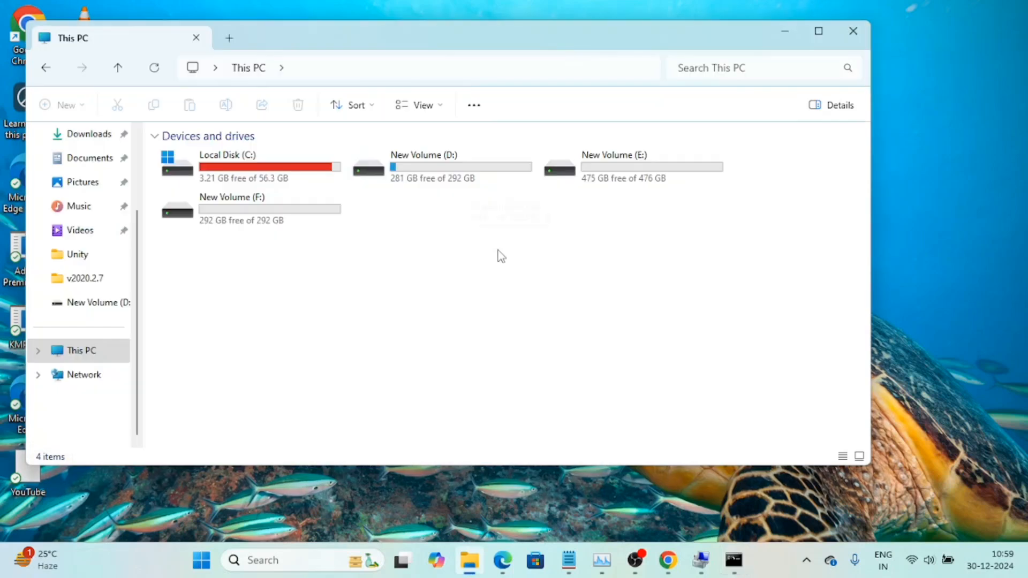
{"action": "left_click", "coordinate": [621, 171]}
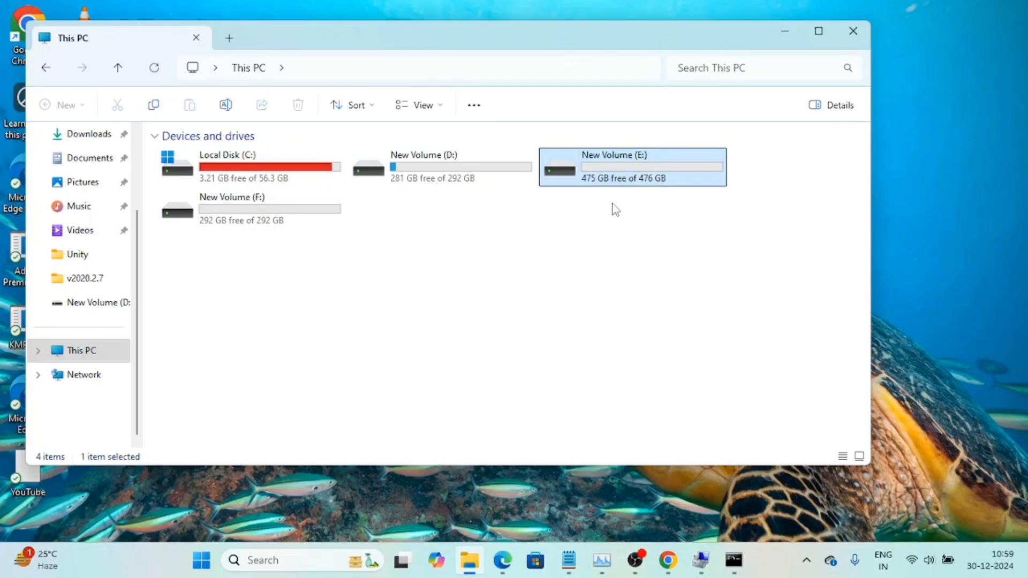
{"action": "mouse_move", "coordinate": [613, 177]}
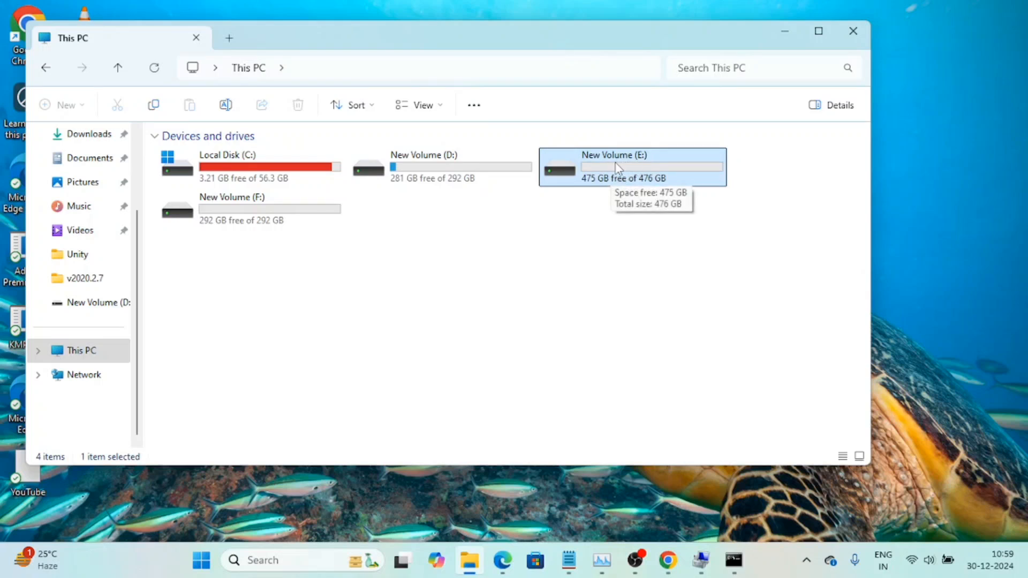
{"action": "left_click", "coordinate": [483, 171]}
{"action": "left_click", "coordinate": [297, 224]}
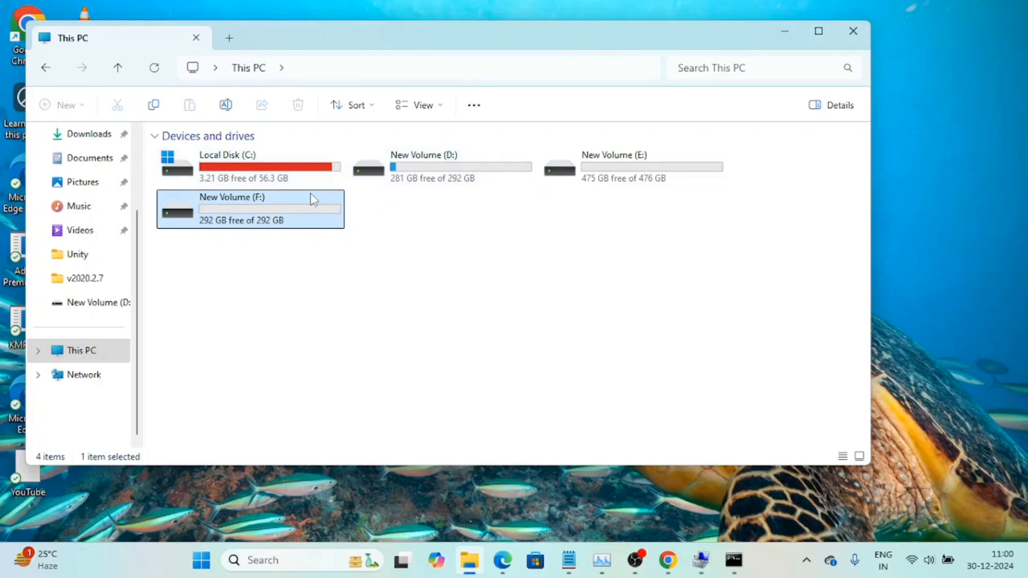
{"action": "left_click", "coordinate": [408, 266]}
{"action": "left_click", "coordinate": [127, 72]}
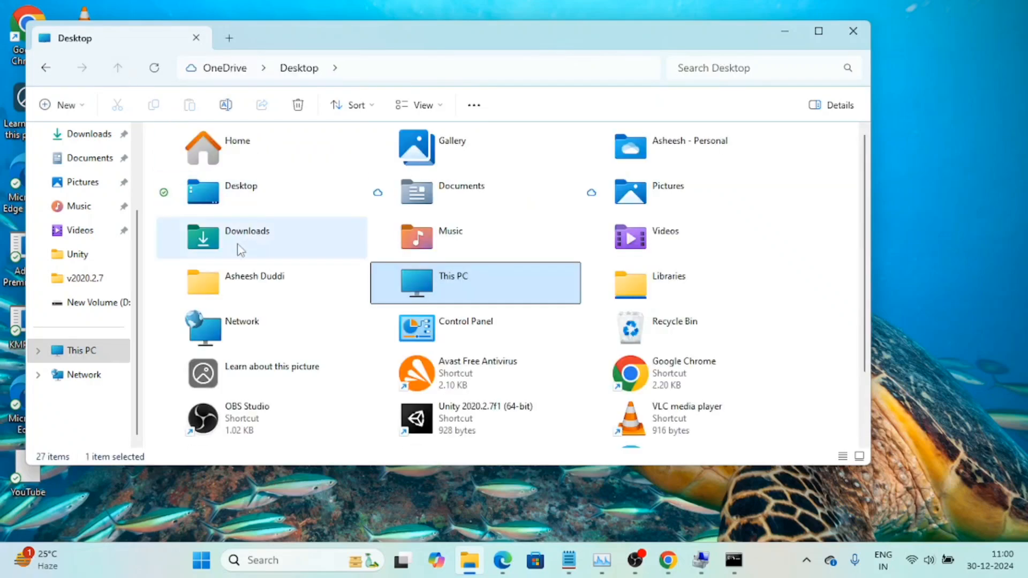
{"action": "double_click", "coordinate": [426, 294]}
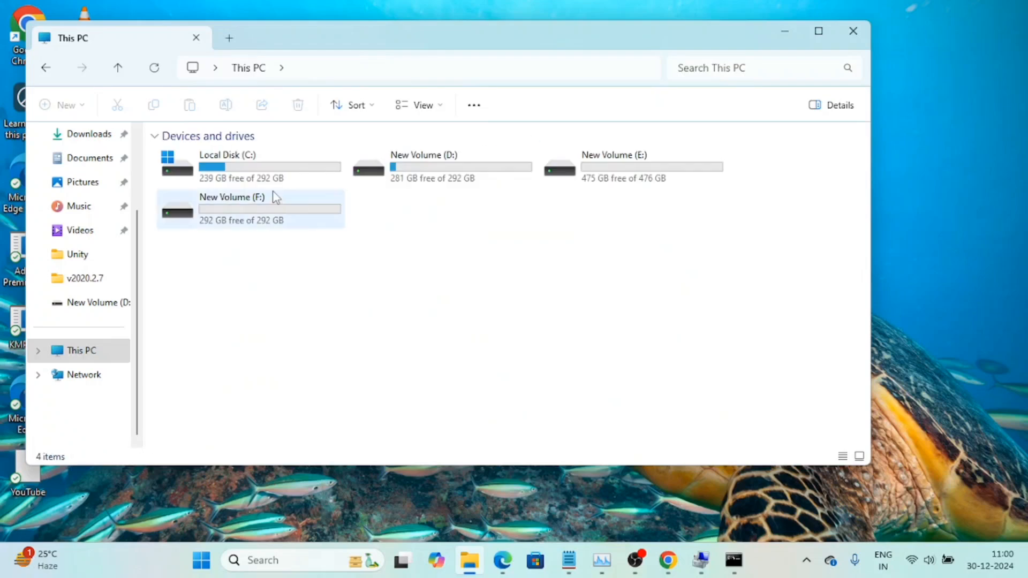
{"action": "mouse_move", "coordinate": [214, 187]}
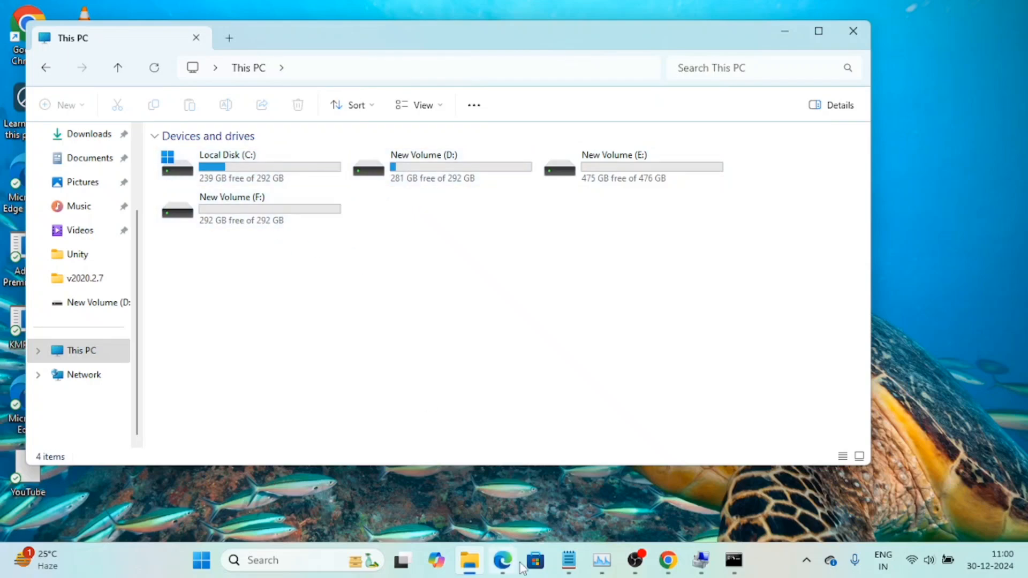
Return to Command Prompt, select disk 0 in DiskPart, and list its partitions, examining the Partition 1 entry.
{"action": "mouse_move", "coordinate": [638, 560]}
{"action": "mouse_move", "coordinate": [734, 561]}
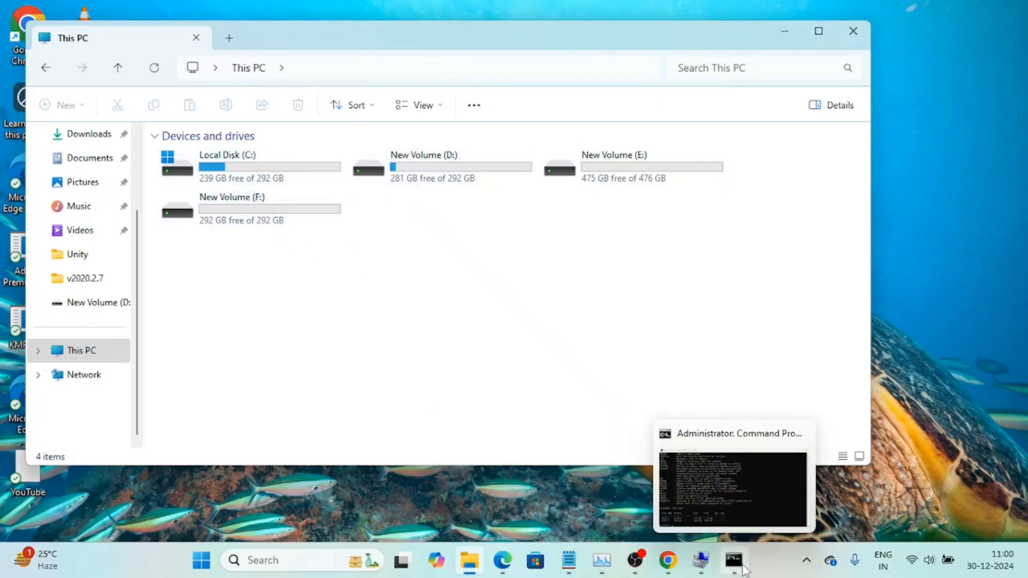
{"action": "left_click", "coordinate": [707, 459]}
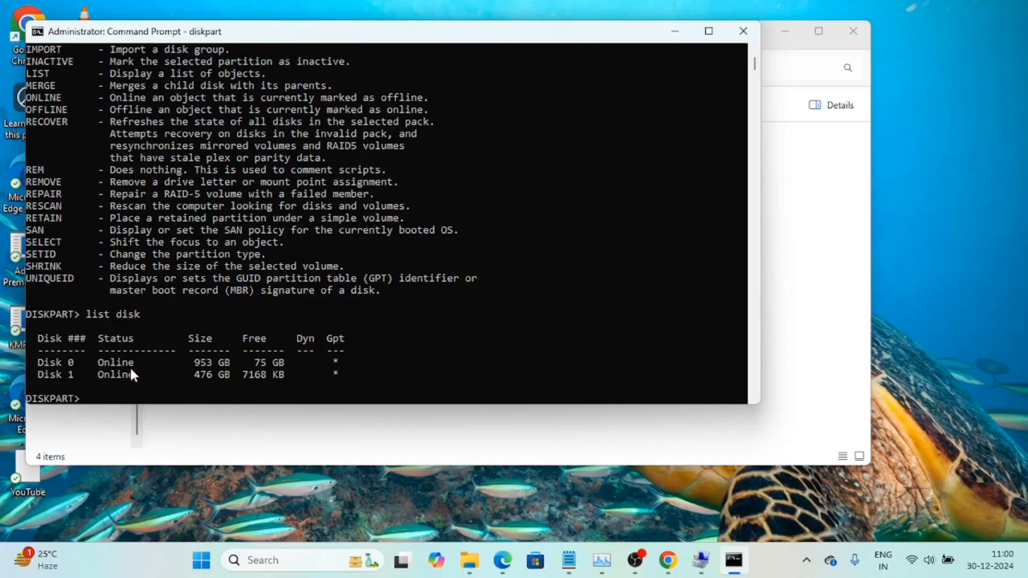
{"action": "type", "text": "select desk 0"}
{"action": "key", "text": "Return"}
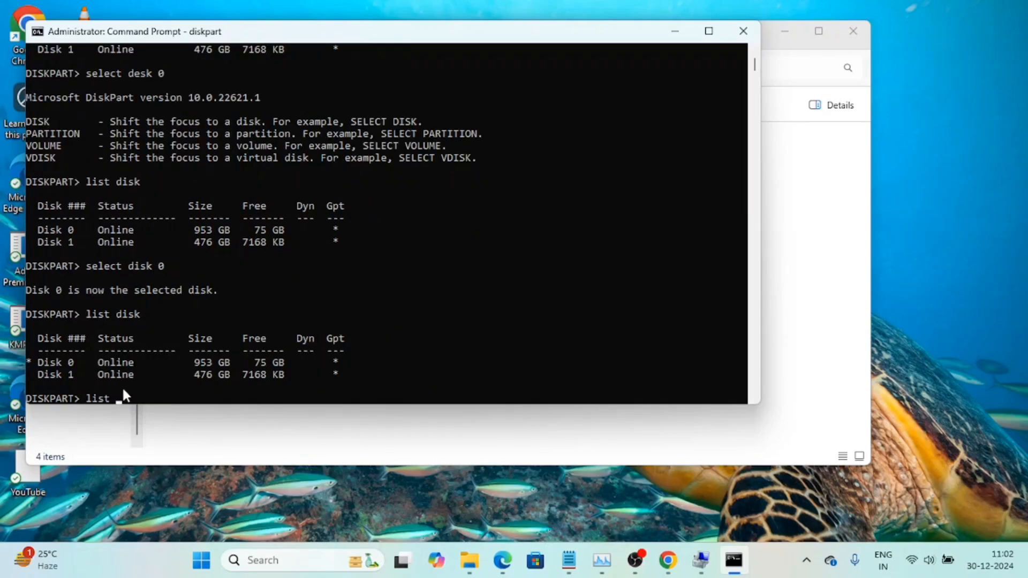
{"action": "type", "text": "partition"}
{"action": "key", "text": "Return"}
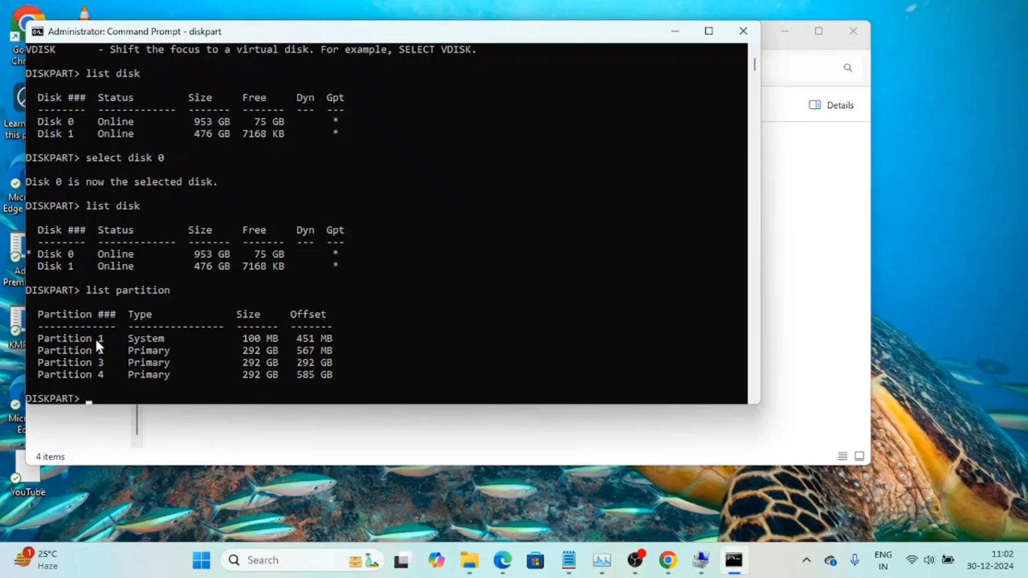
{"action": "left_click_drag", "start_coordinate": [102, 337], "coordinate": [104, 339]}
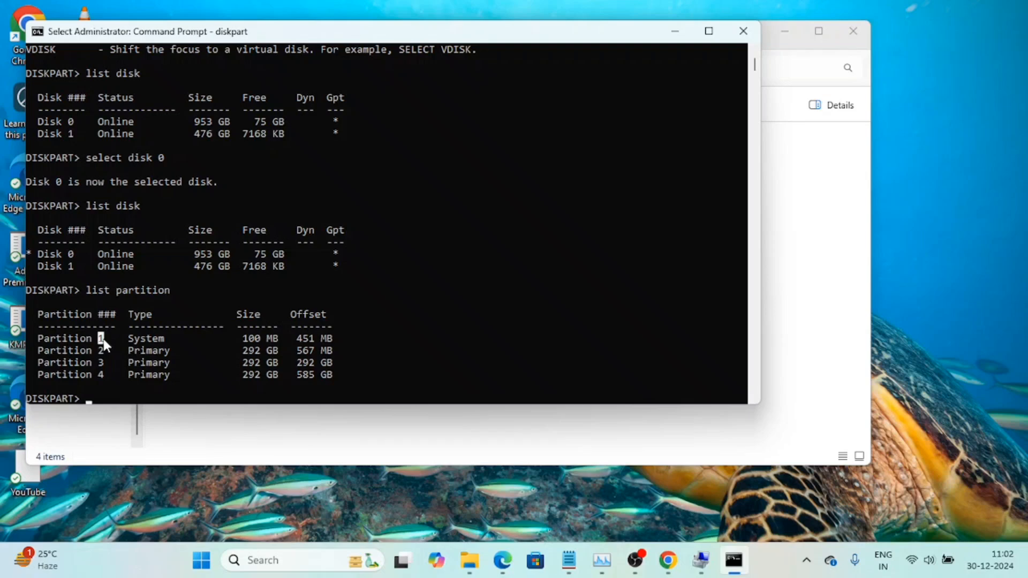
{"action": "left_click", "coordinate": [298, 341]}
{"action": "left_click", "coordinate": [143, 337]}
{"action": "type", "text": "d"}
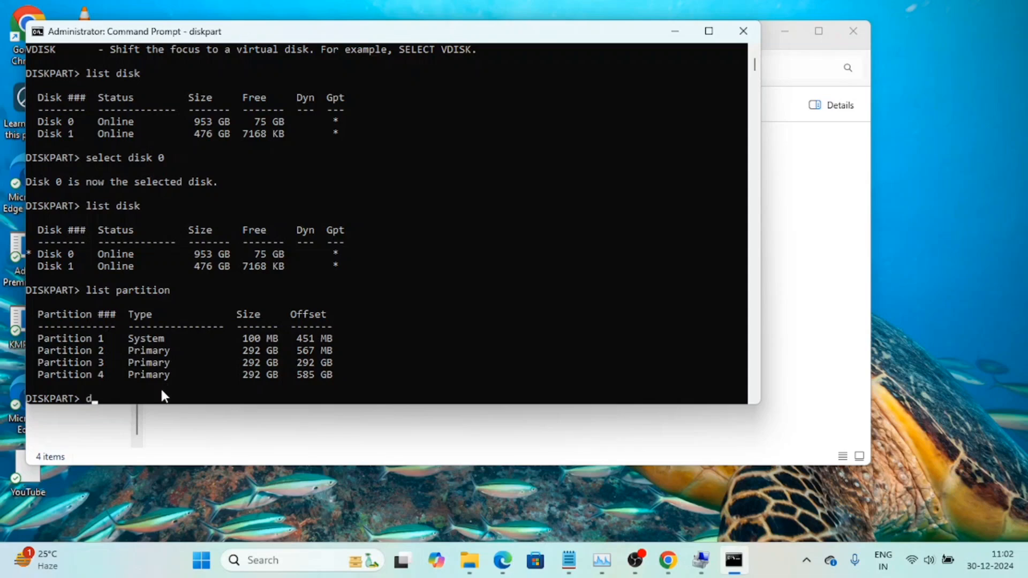
{"action": "type", "text": "elete"}
{"action": "type", "text": "2"}
{"action": "key", "text": "BackSpace"}
{"action": "key", "text": "BackSpace"}
{"action": "key", "text": "BackSpace"}
{"action": "key", "text": "BackSpace"}
{"action": "key", "text": "BackSpace"}
{"action": "key", "text": "BackSpace"}
{"action": "key", "text": "BackSpace"}
{"action": "key", "text": "BackSpace"}
{"action": "key", "text": "BackSpace"}
{"action": "key", "text": "BackSpace"}
{"action": "key", "text": "BackSpace"}
{"action": "key", "text": "BackSpace"}
{"action": "key", "text": "BackSpace"}
{"action": "key", "text": "BackSpace"}
{"action": "key", "text": "BackSpace"}
{"action": "key", "text": "BackSpace"}
{"action": "key", "text": "BackSpace"}
{"action": "key", "text": "BackSpace"}
{"action": "key", "text": "Up"}
{"action": "key", "text": "BackSpace"}
{"action": "key", "text": "BackSpace"}
{"action": "key", "text": "BackSpace"}
{"action": "key", "text": "BackSpace"}
{"action": "key", "text": "BackSpace"}
{"action": "key", "text": "BackSpace"}
{"action": "key", "text": "BackSpace"}
{"action": "key", "text": "BackSpace"}
{"action": "key", "text": "BackSpace"}
{"action": "key", "text": "BackSpace"}
{"action": "key", "text": "BackSpace"}
{"action": "key", "text": "BackSpace"}
{"action": "key", "text": "BackSpace"}
{"action": "key", "text": "BackSpace"}
{"action": "key", "text": "BackSpace"}
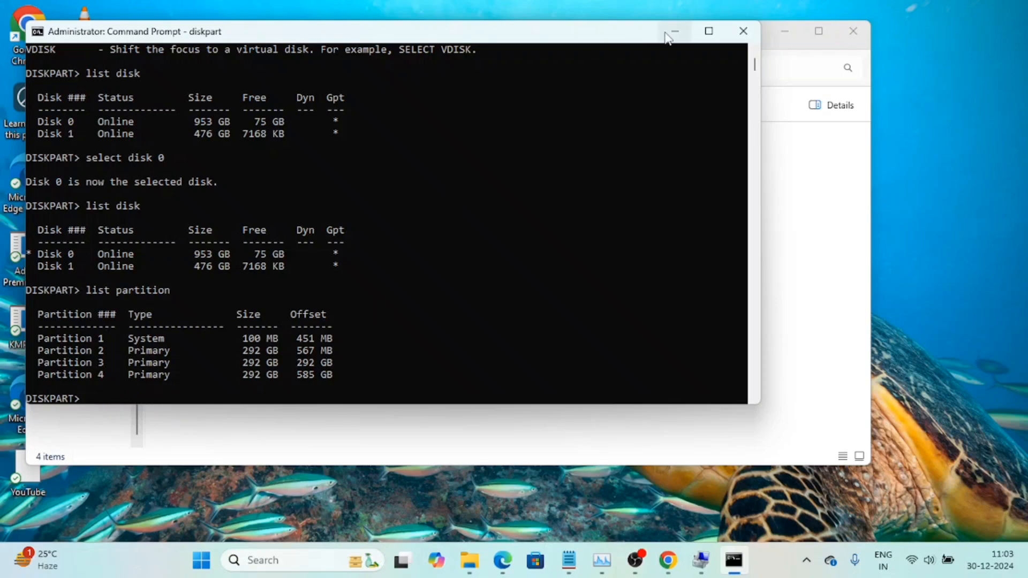
Minimize Command Prompt, return to Computer Management, and start a 20000 MB simple volume in the 75.20 GB unallocated space on Disk 0.
{"action": "left_click", "coordinate": [675, 31]}
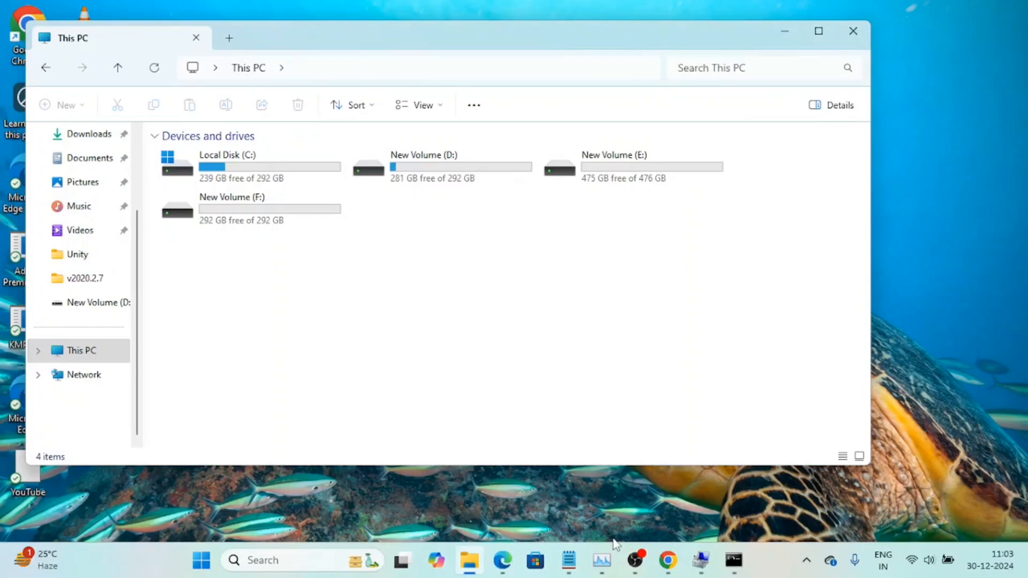
{"action": "mouse_move", "coordinate": [698, 497]}
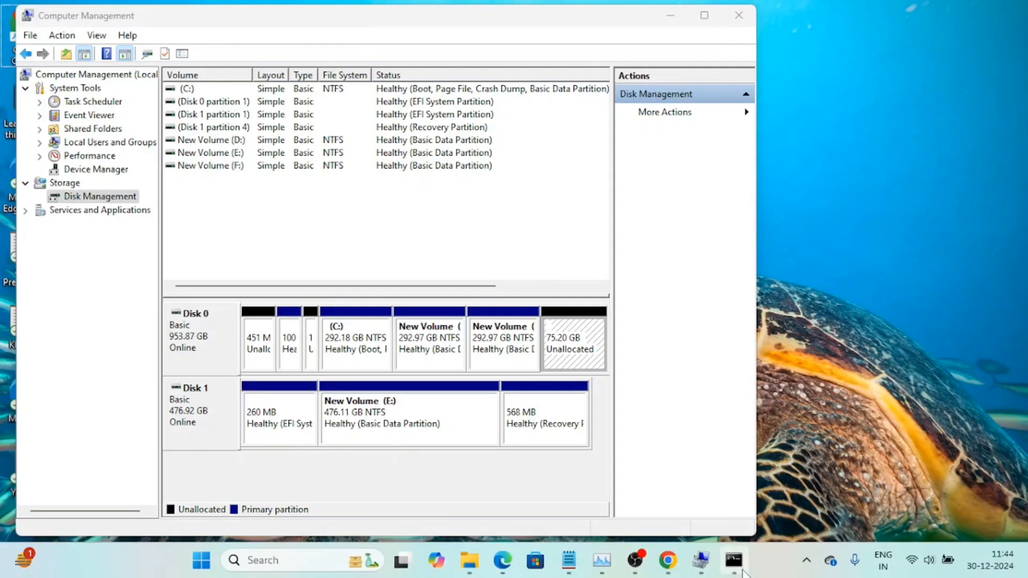
{"action": "mouse_move", "coordinate": [736, 461]}
{"action": "right_click", "coordinate": [576, 358]}
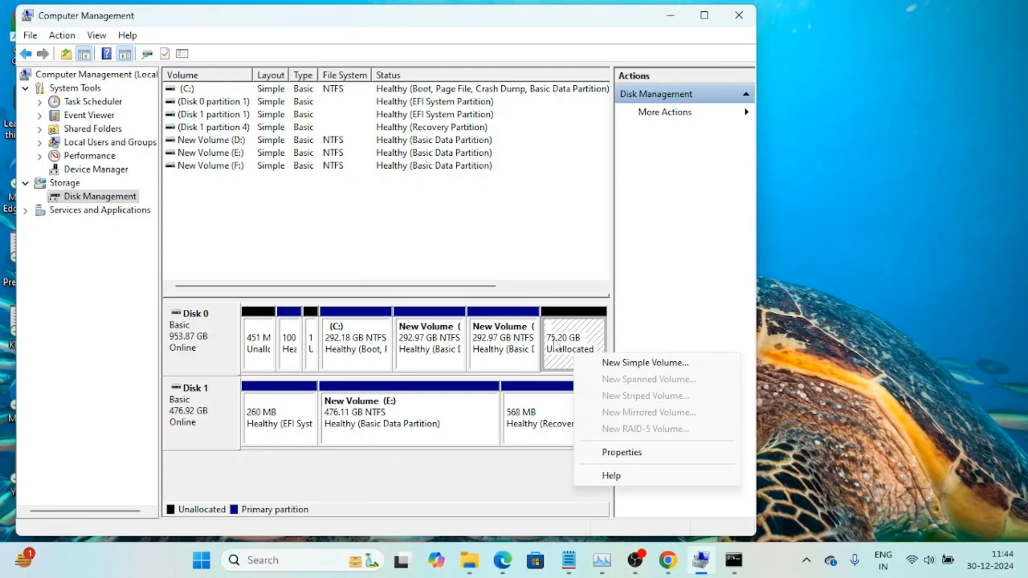
{"action": "left_click", "coordinate": [630, 364]}
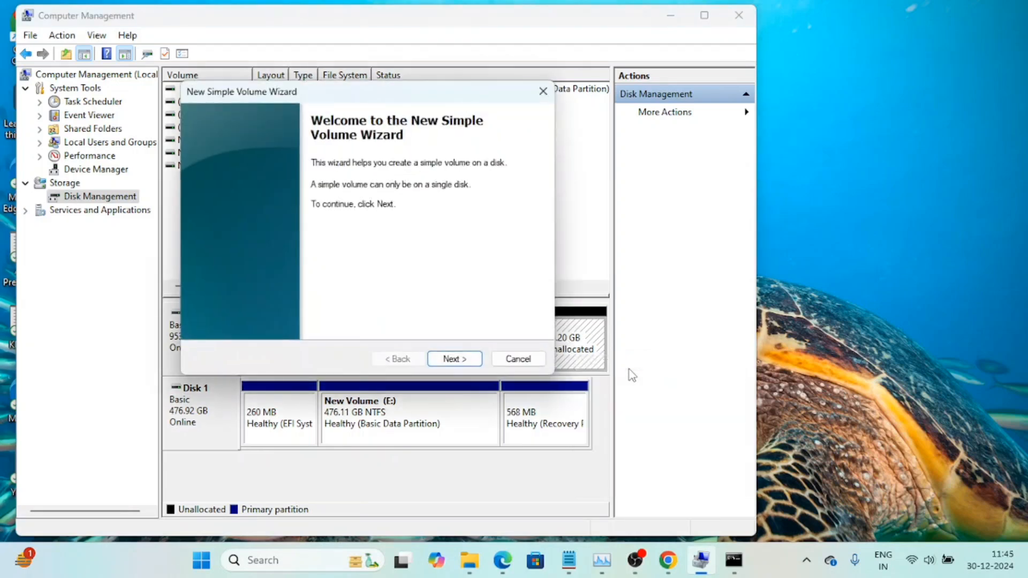
{"action": "left_click", "coordinate": [455, 359]}
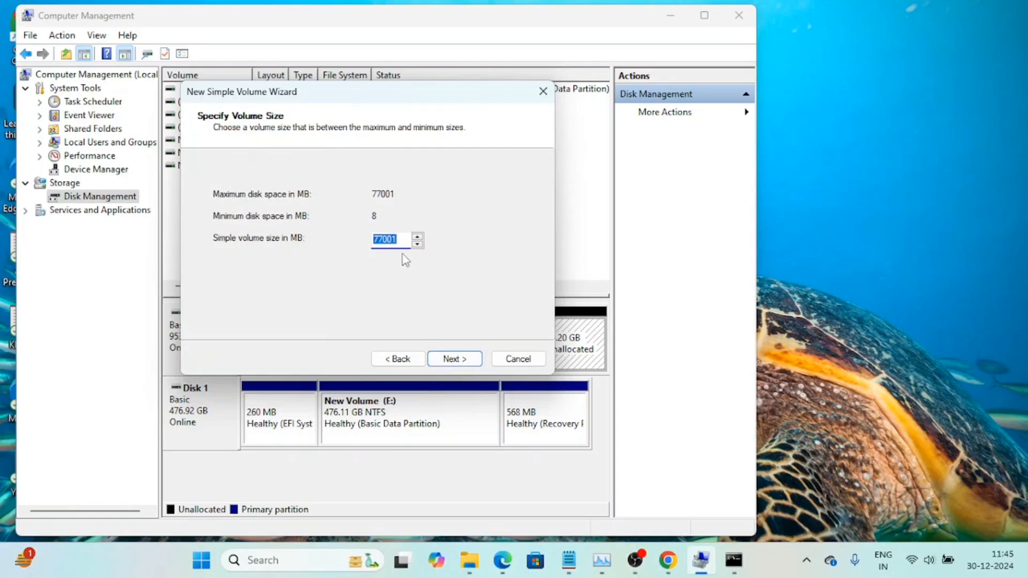
{"action": "type", "text": "2"}
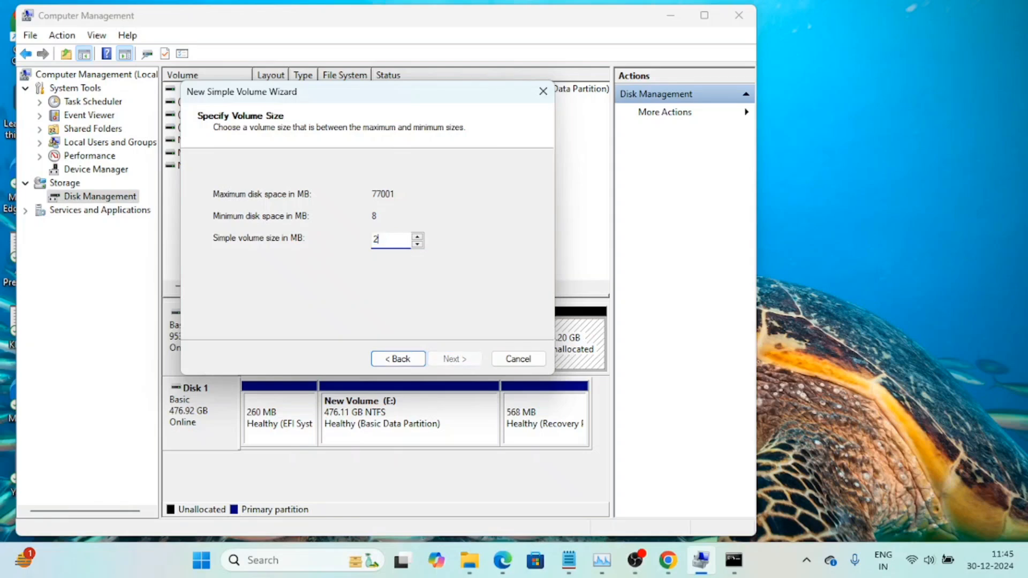
{"action": "type", "text": "0"}
{"action": "key", "text": "BackSpace"}
{"action": "type", "text": "00"}
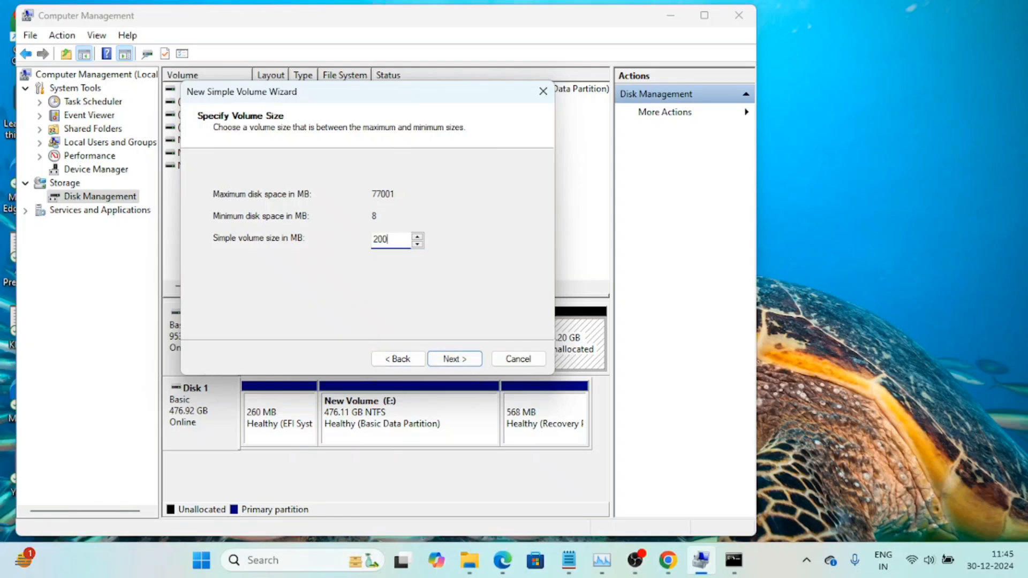
{"action": "type", "text": "00"}
{"action": "left_click", "coordinate": [440, 364]}
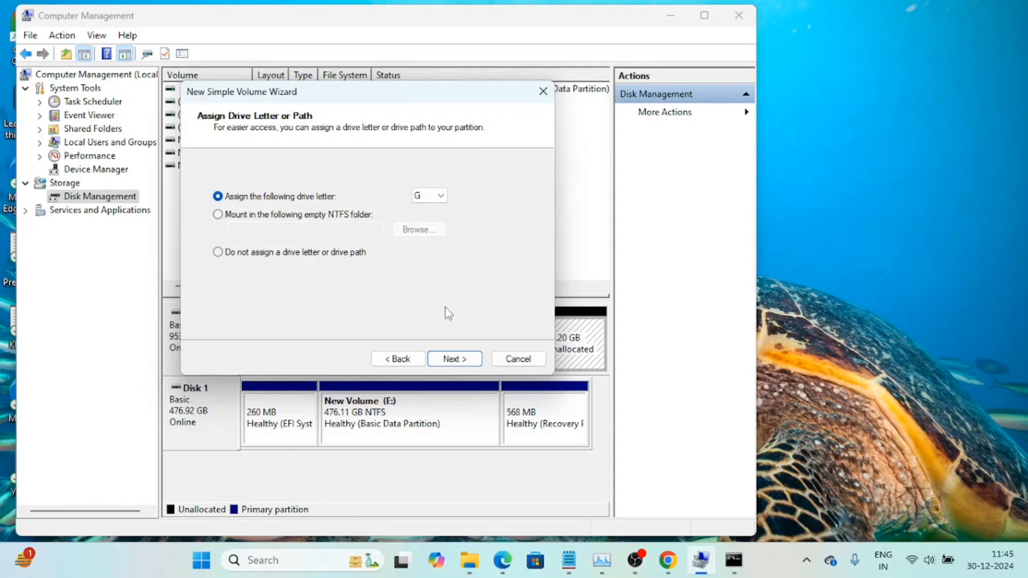
Finish creating the simple volume with drive letter G, NTFS, default allocation unit size, label New Volume and quick format.
{"action": "left_click", "coordinate": [448, 360]}
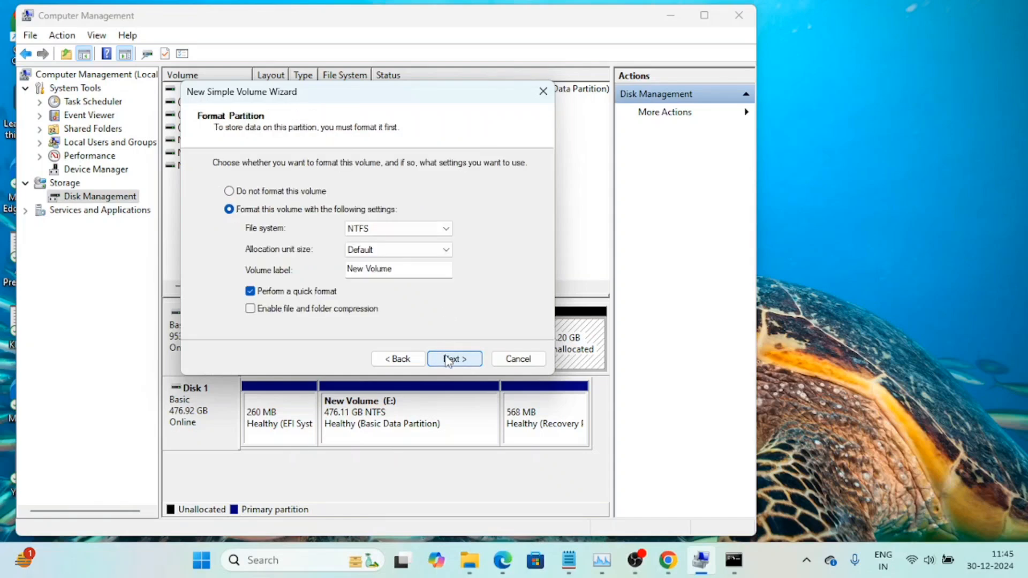
{"action": "left_click", "coordinate": [384, 230]}
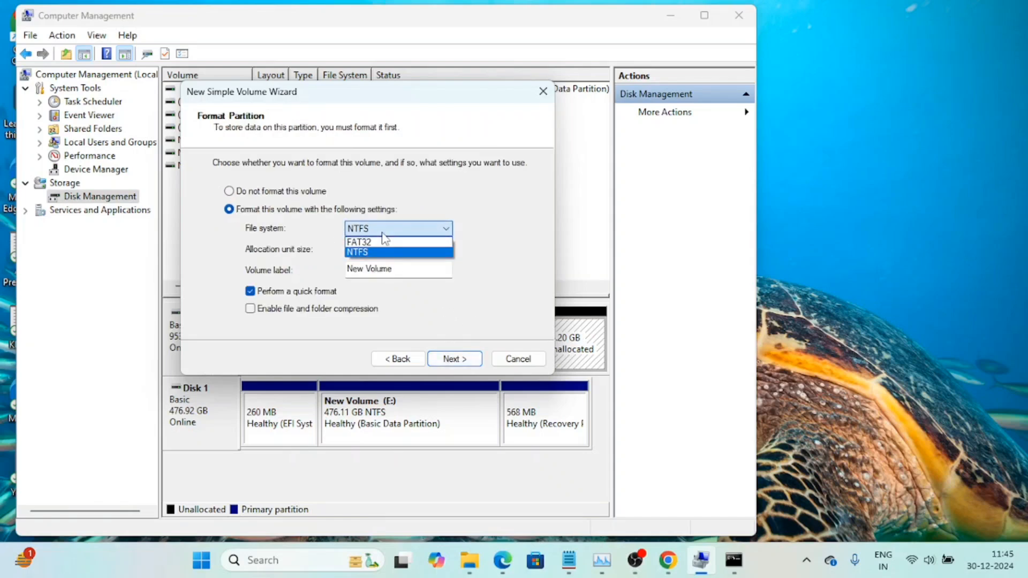
{"action": "left_click", "coordinate": [528, 274]}
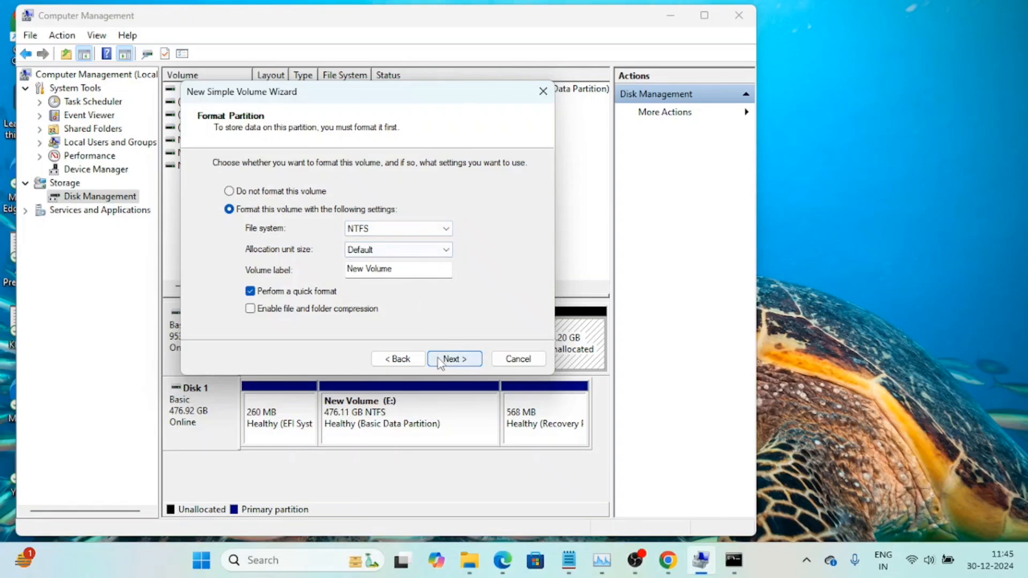
{"action": "left_click", "coordinate": [458, 356]}
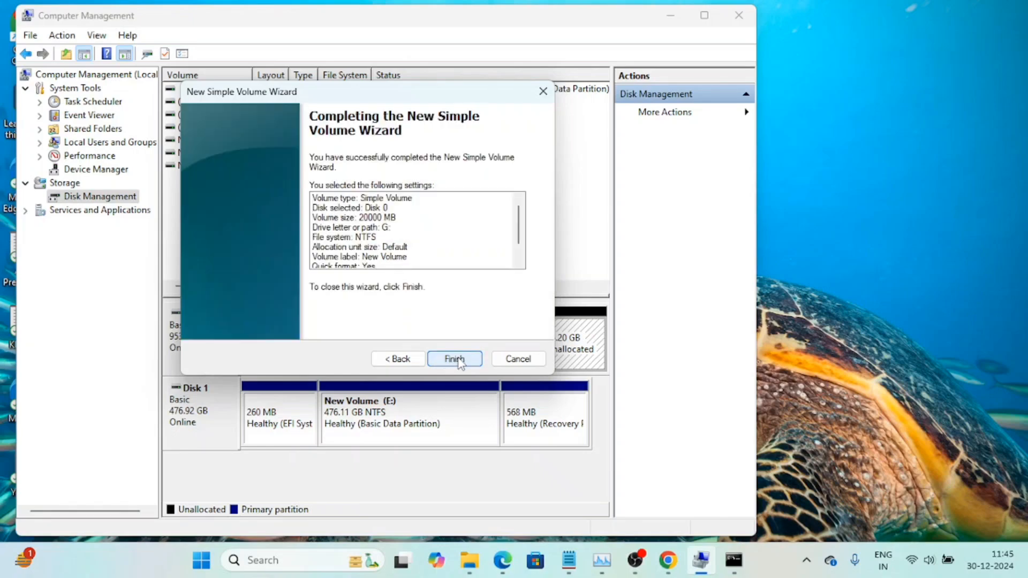
{"action": "left_click", "coordinate": [461, 360]}
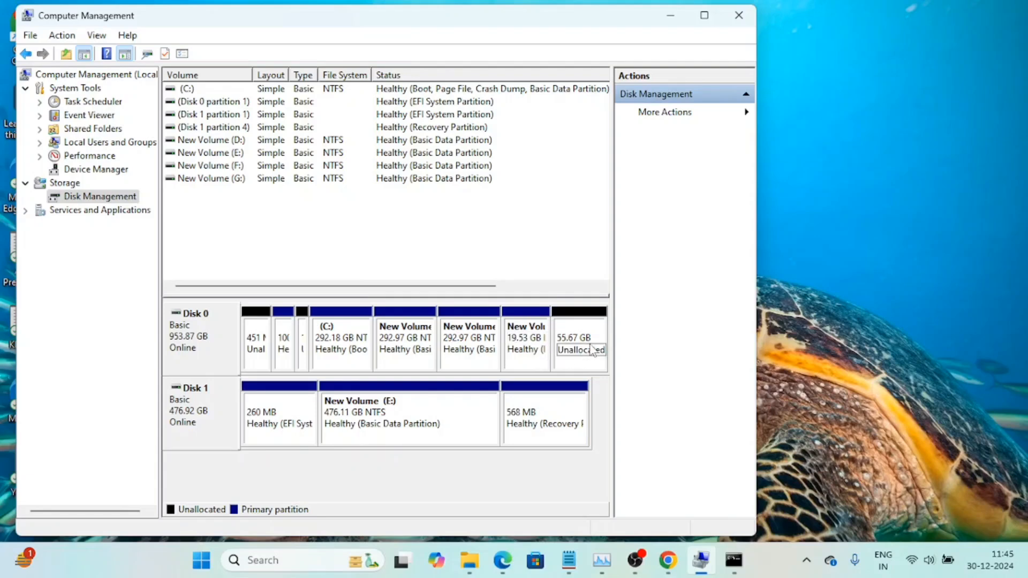
Delete the New Volume (G:) partition from Disk 0 and accept the erasure of its data.
{"action": "right_click", "coordinate": [529, 345]}
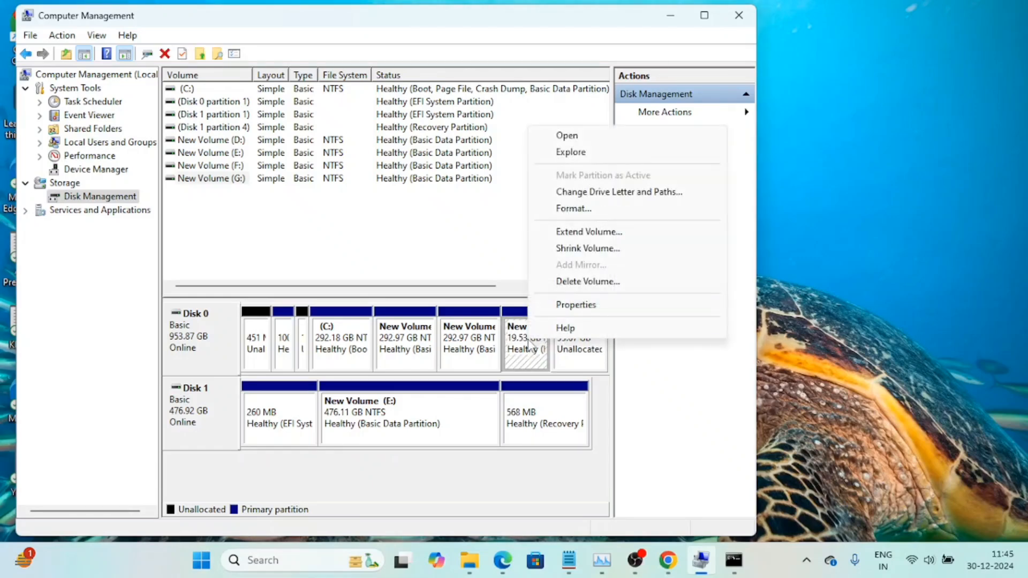
{"action": "left_click", "coordinate": [576, 285]}
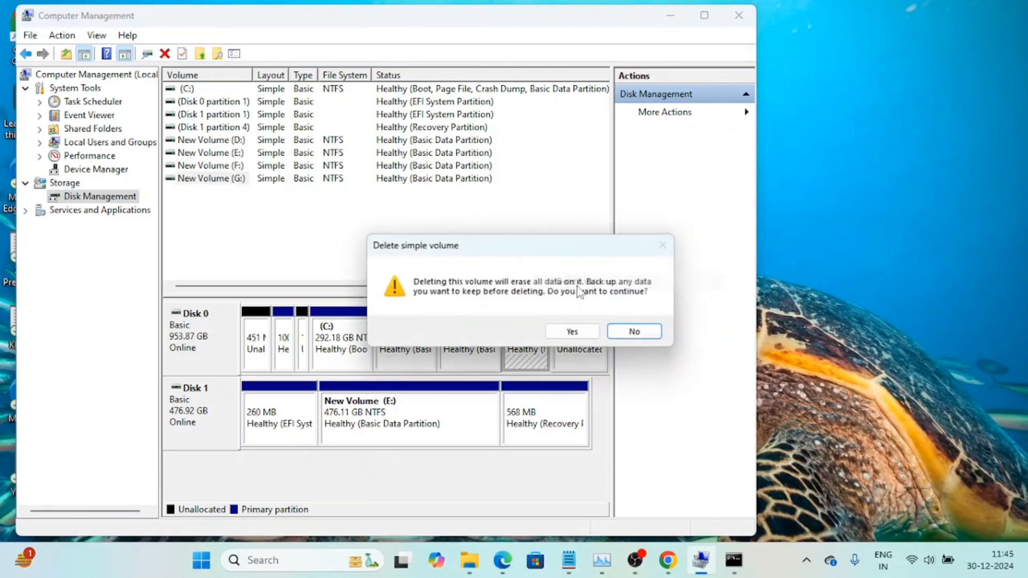
{"action": "left_click", "coordinate": [570, 333]}
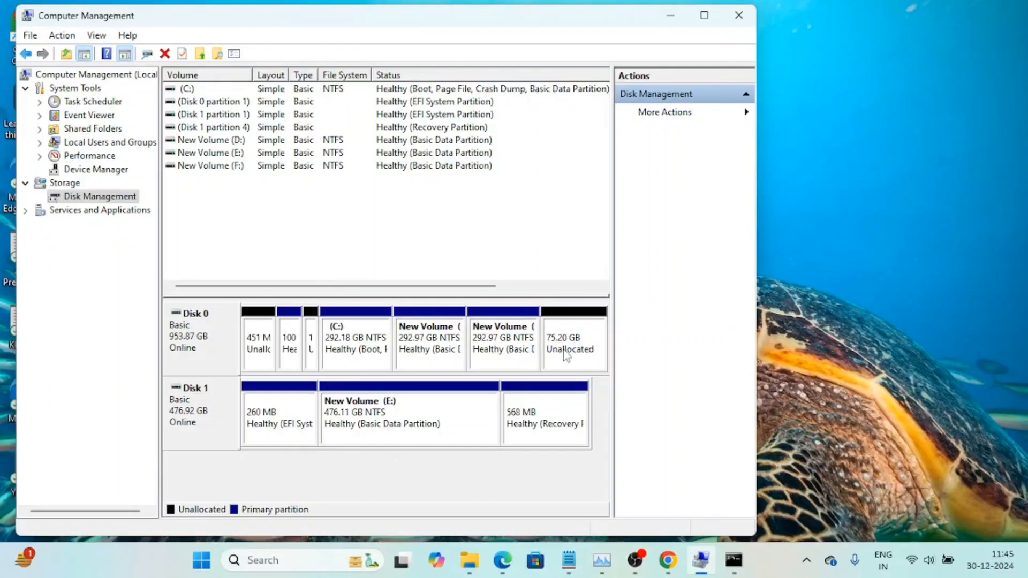